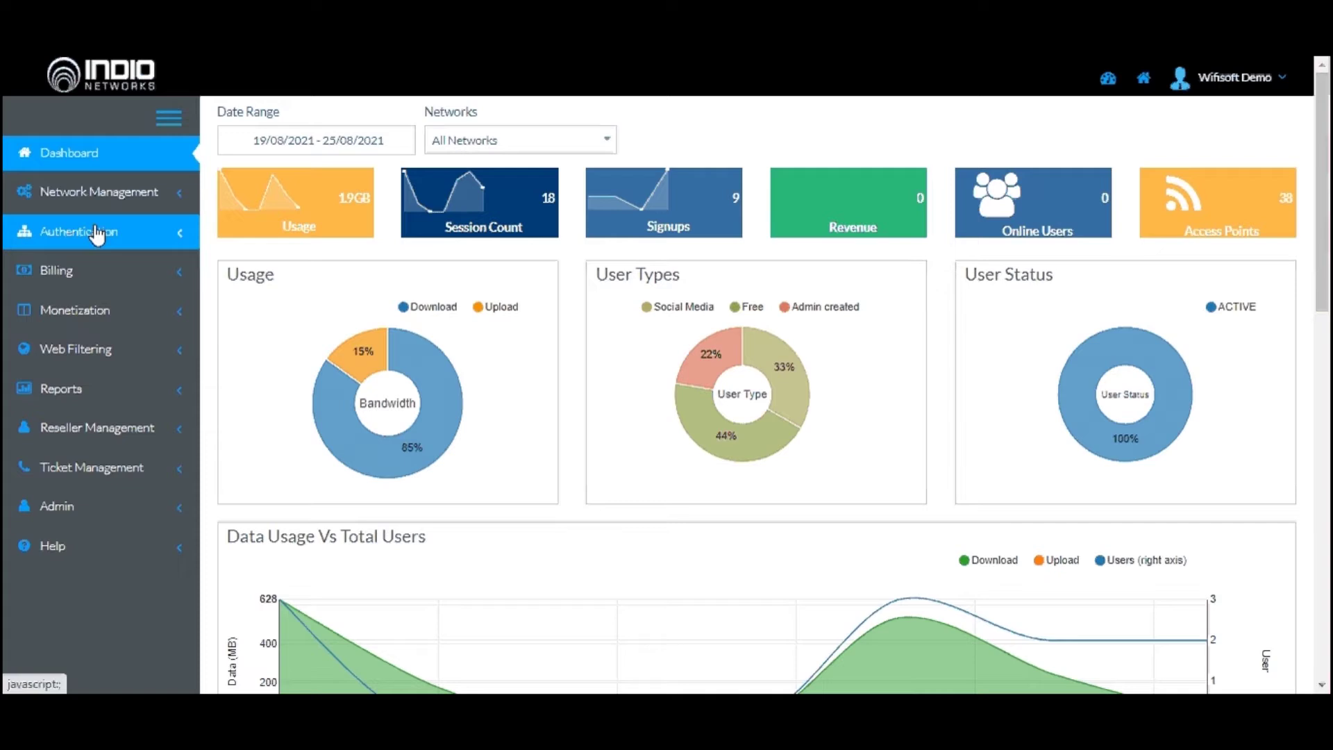
Start a new login policy under Authentication and name it Student-Policy
left_click(74, 277)
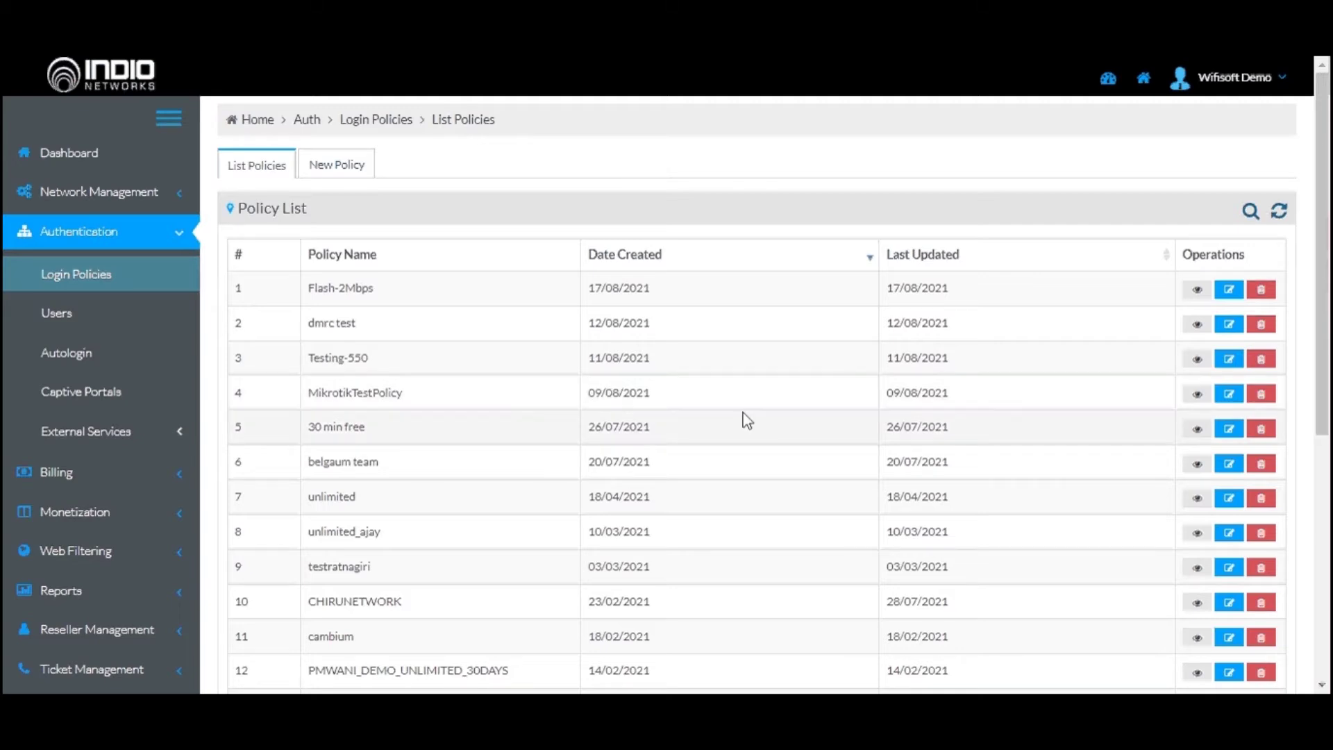
left_click(356, 178)
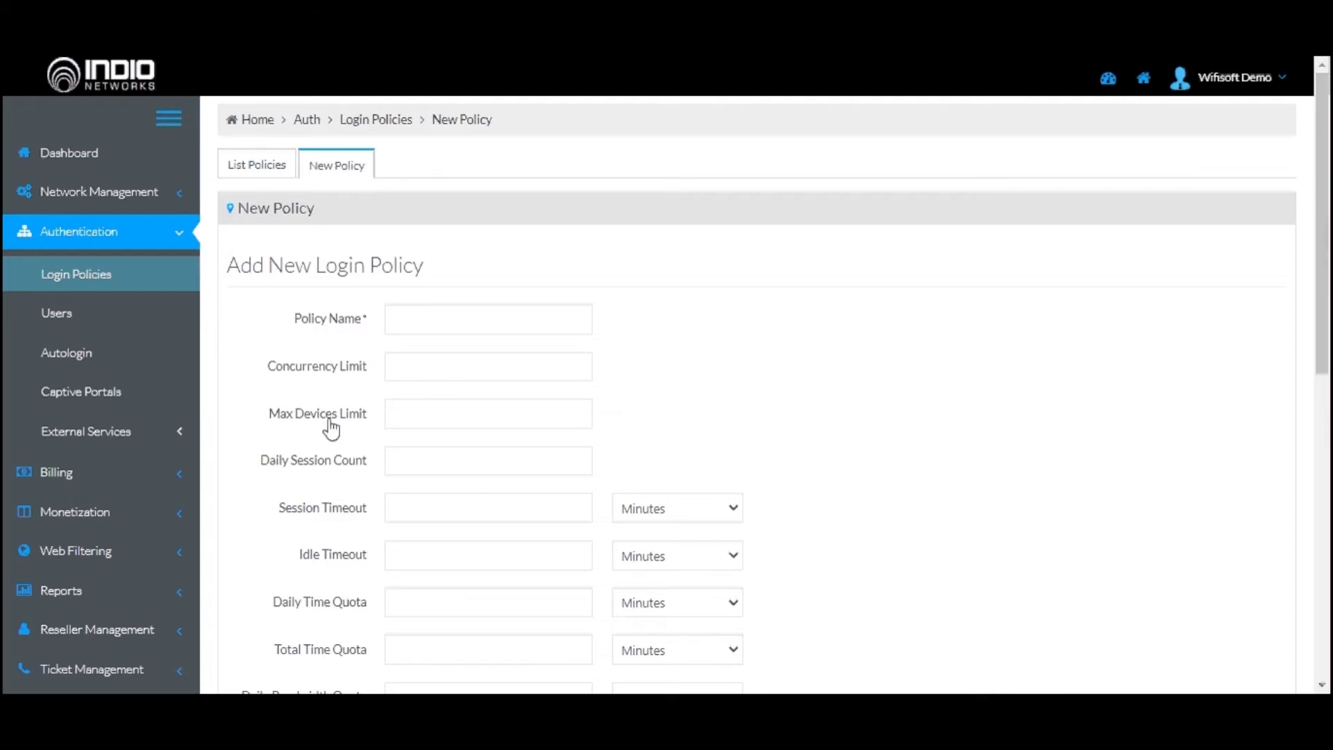
left_click(429, 325)
left_click(445, 361)
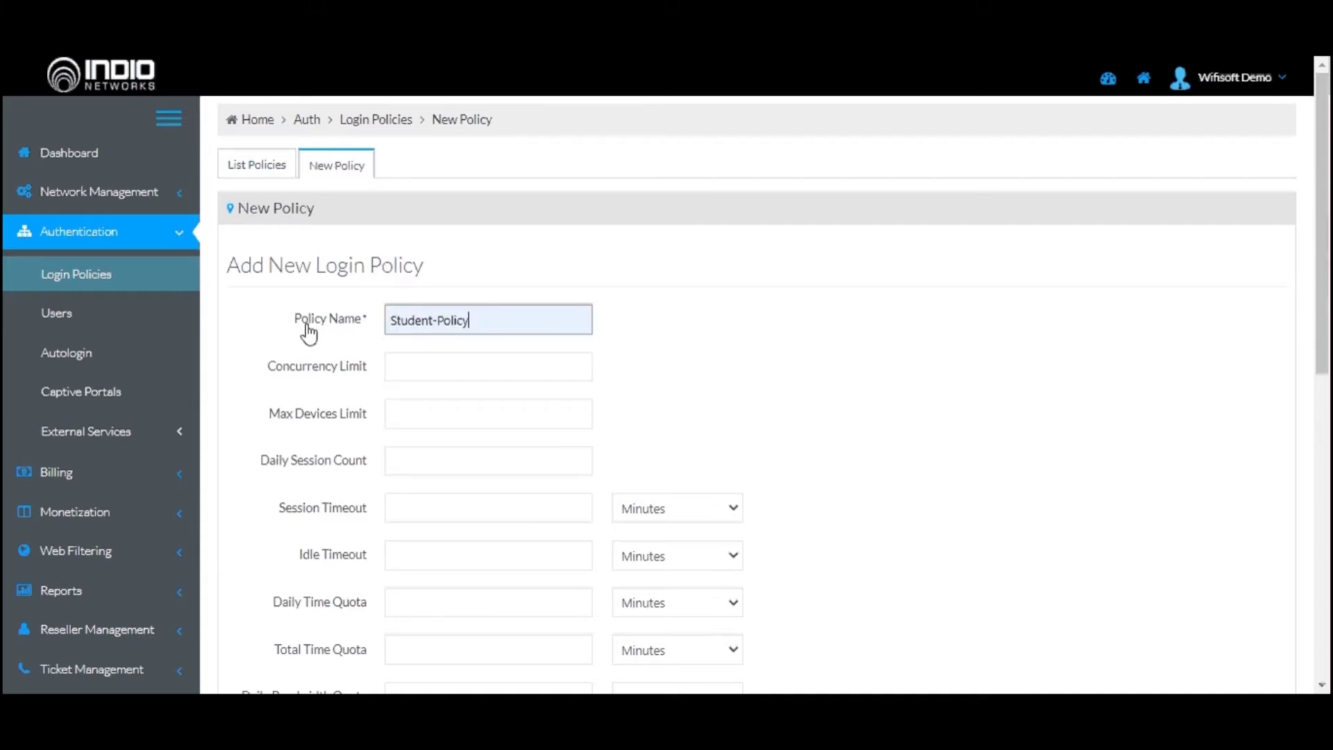
Try a concurrency limit of 2 for the policy and clear the field again
left_click(271, 378)
left_click_drag(269, 375, 371, 383)
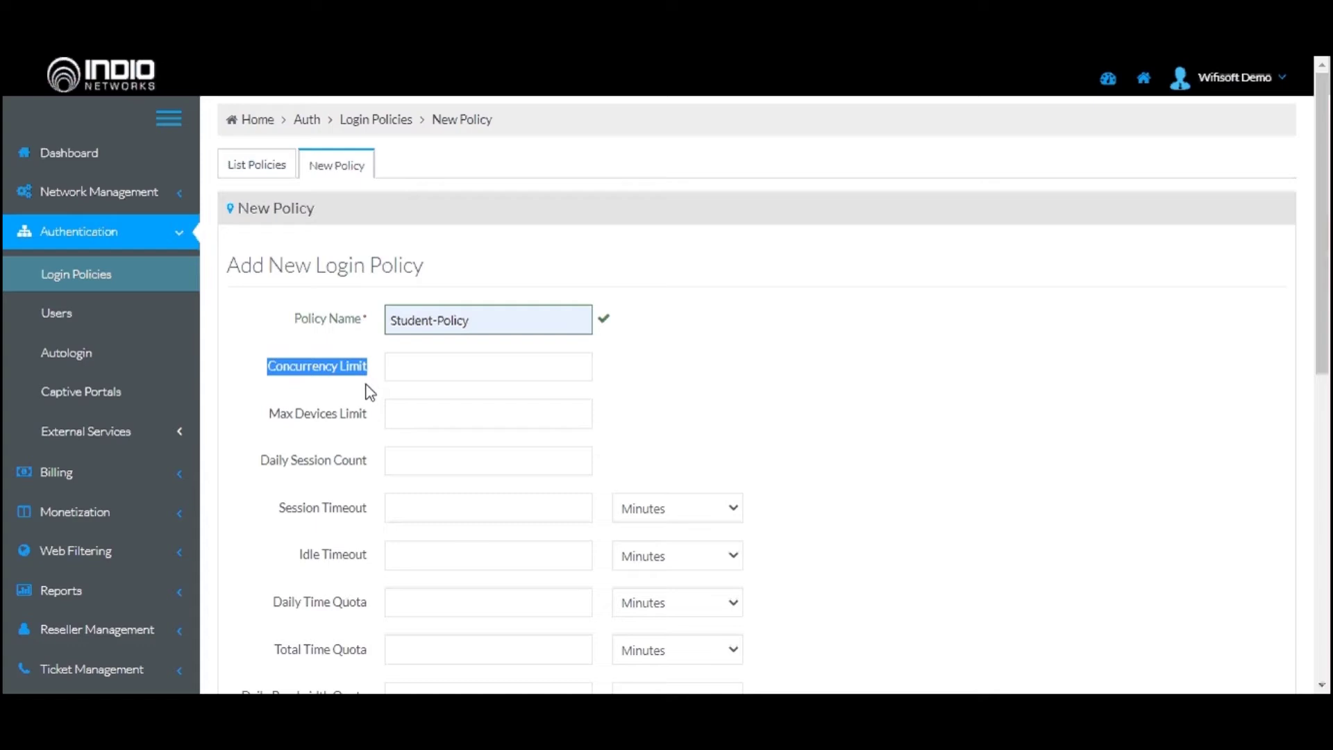
left_click(409, 368)
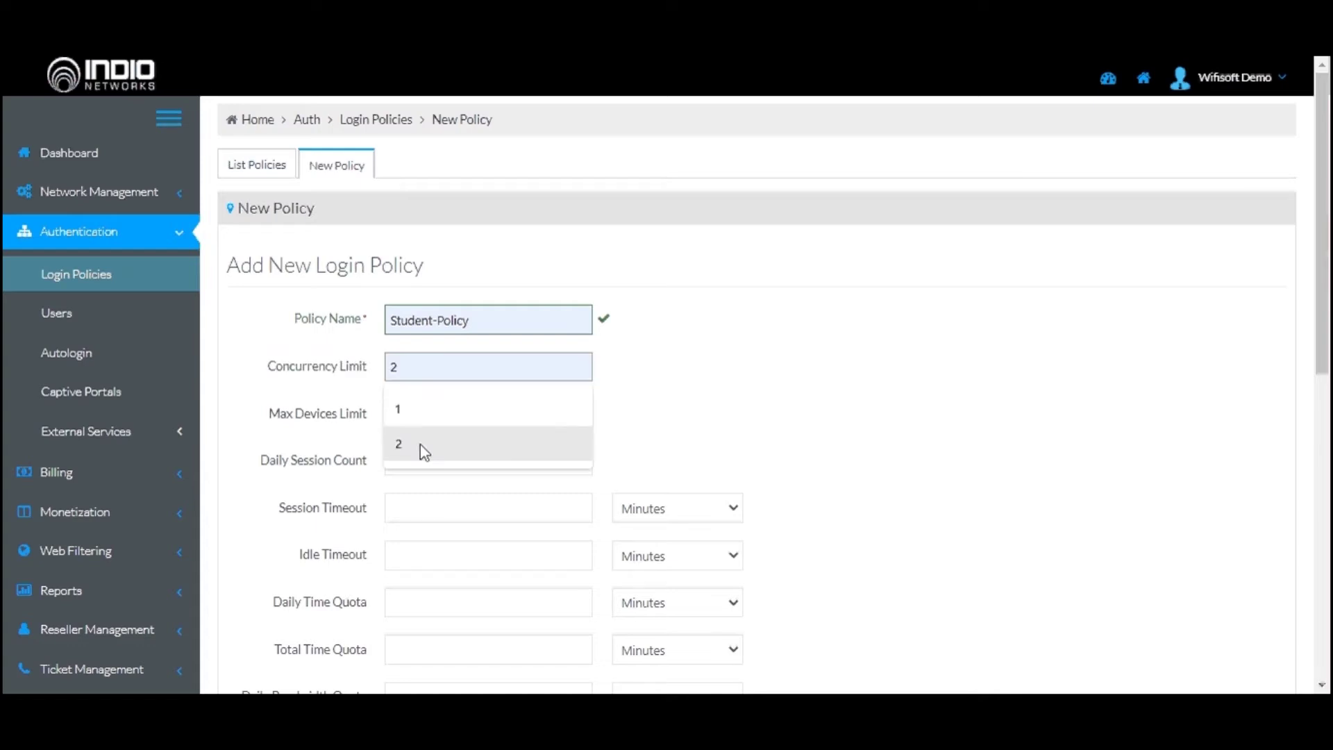
left_click(424, 450)
left_click(478, 419)
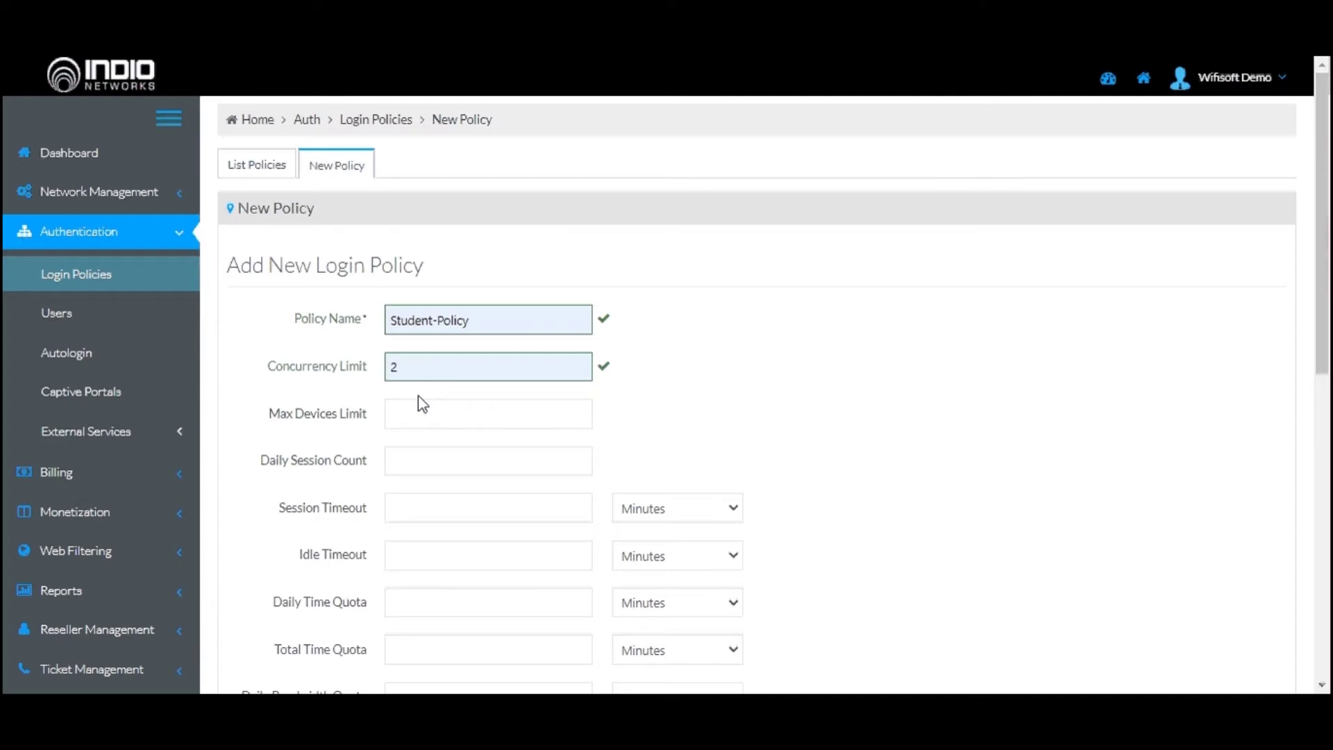
left_click_drag(403, 368, 378, 366)
key("BackSpace")
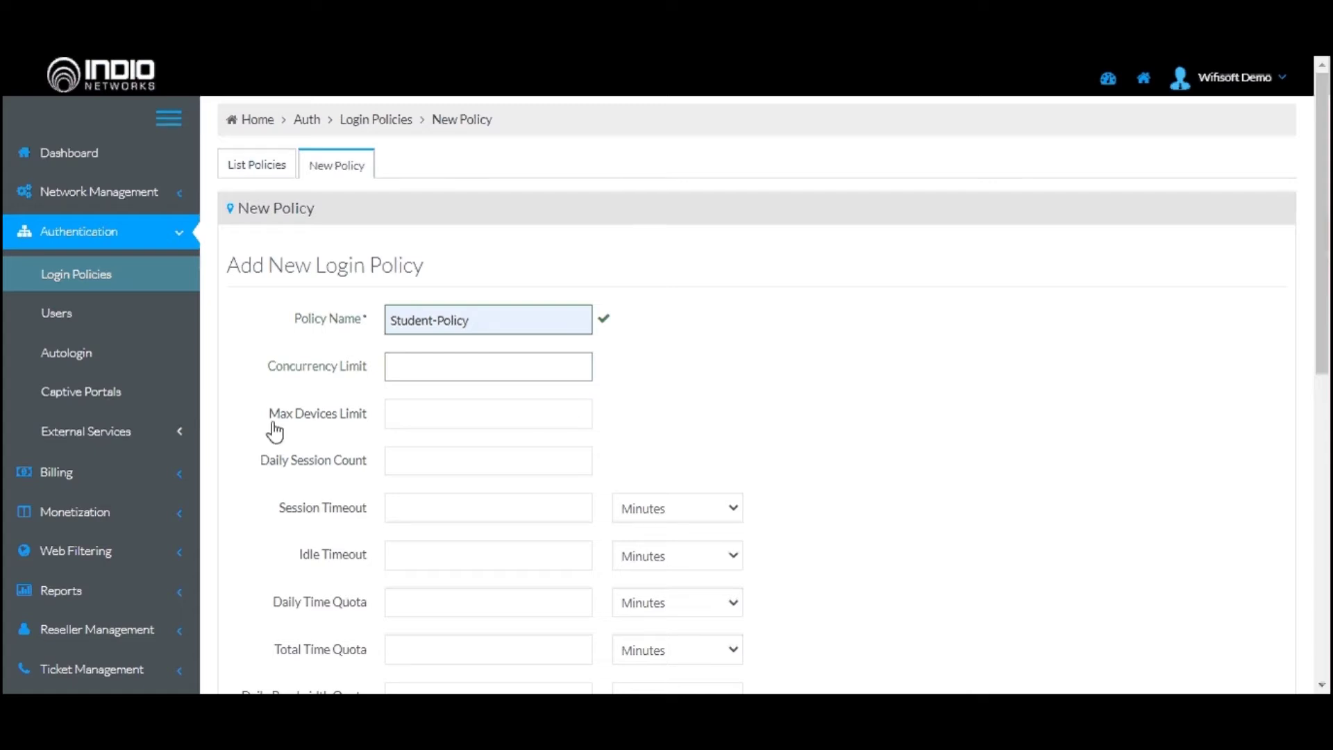
left_click_drag(268, 414, 377, 432)
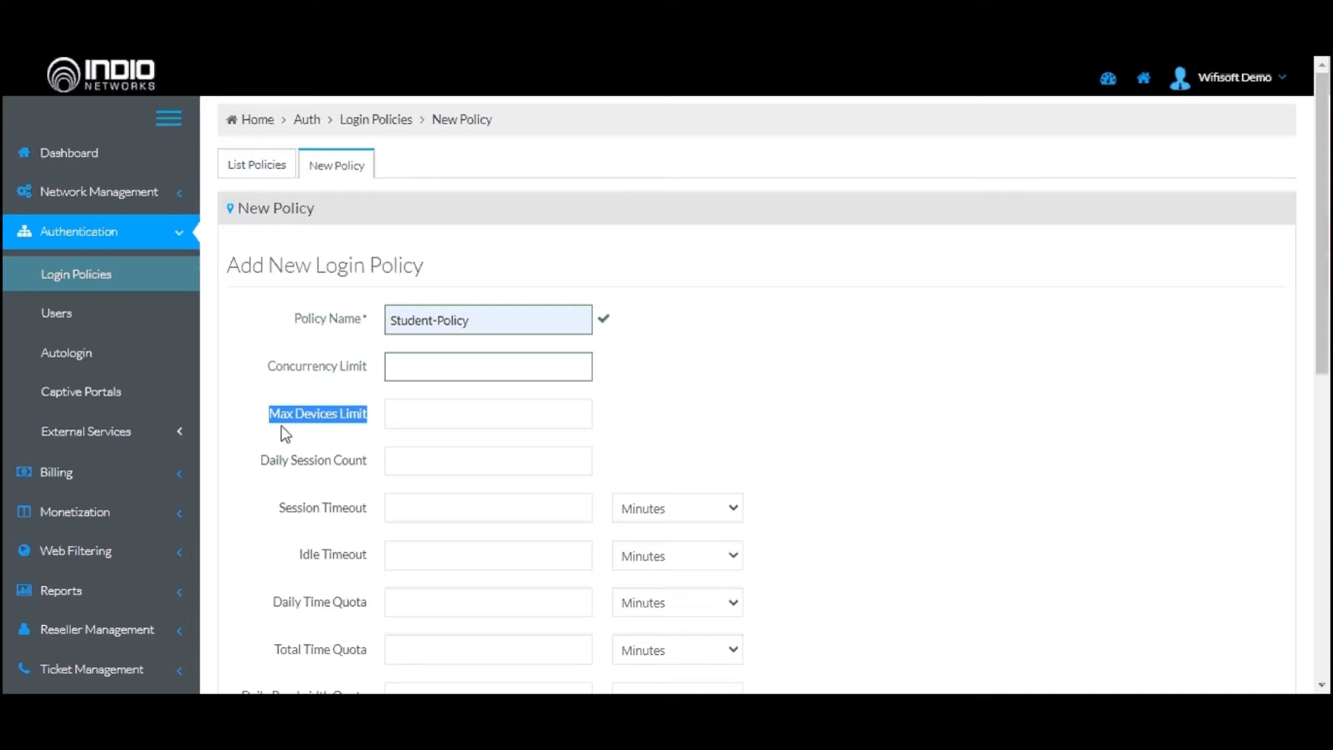
left_click(644, 431)
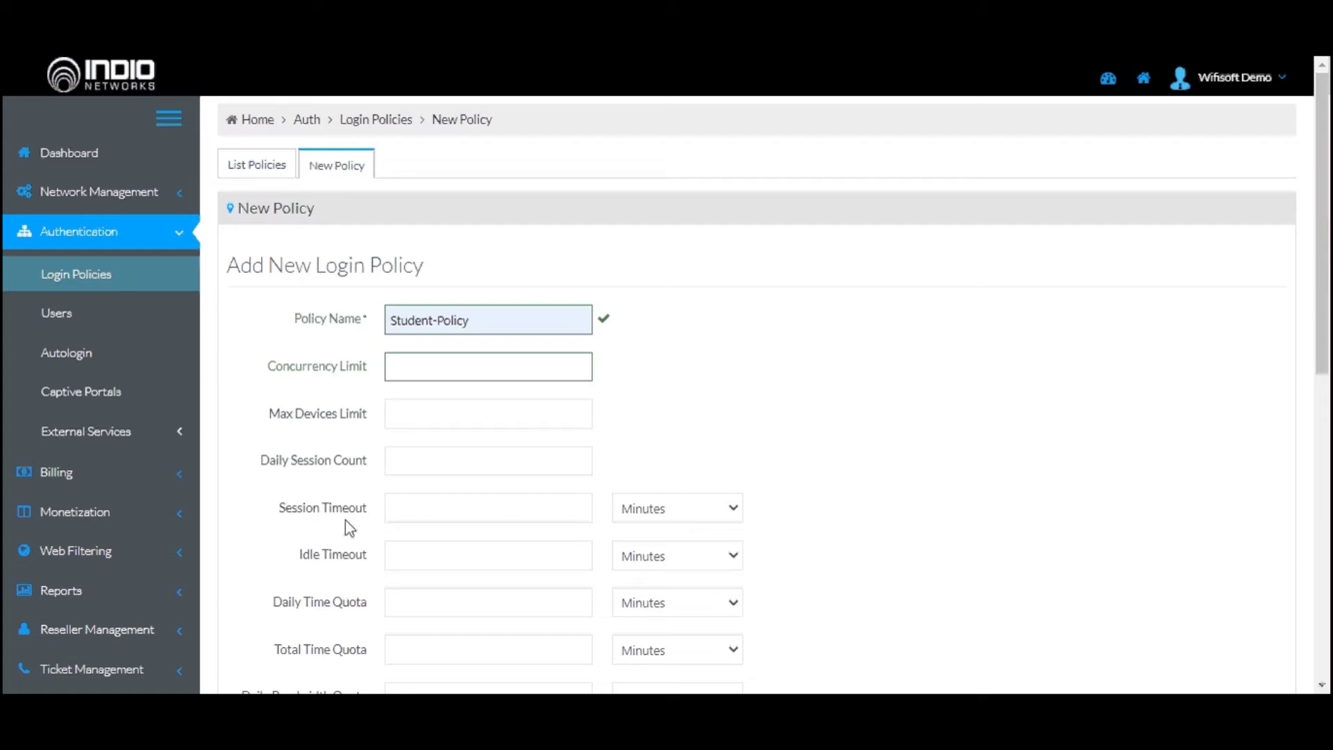
Try a session timeout of 120 minutes and clear the field again
left_click(510, 511)
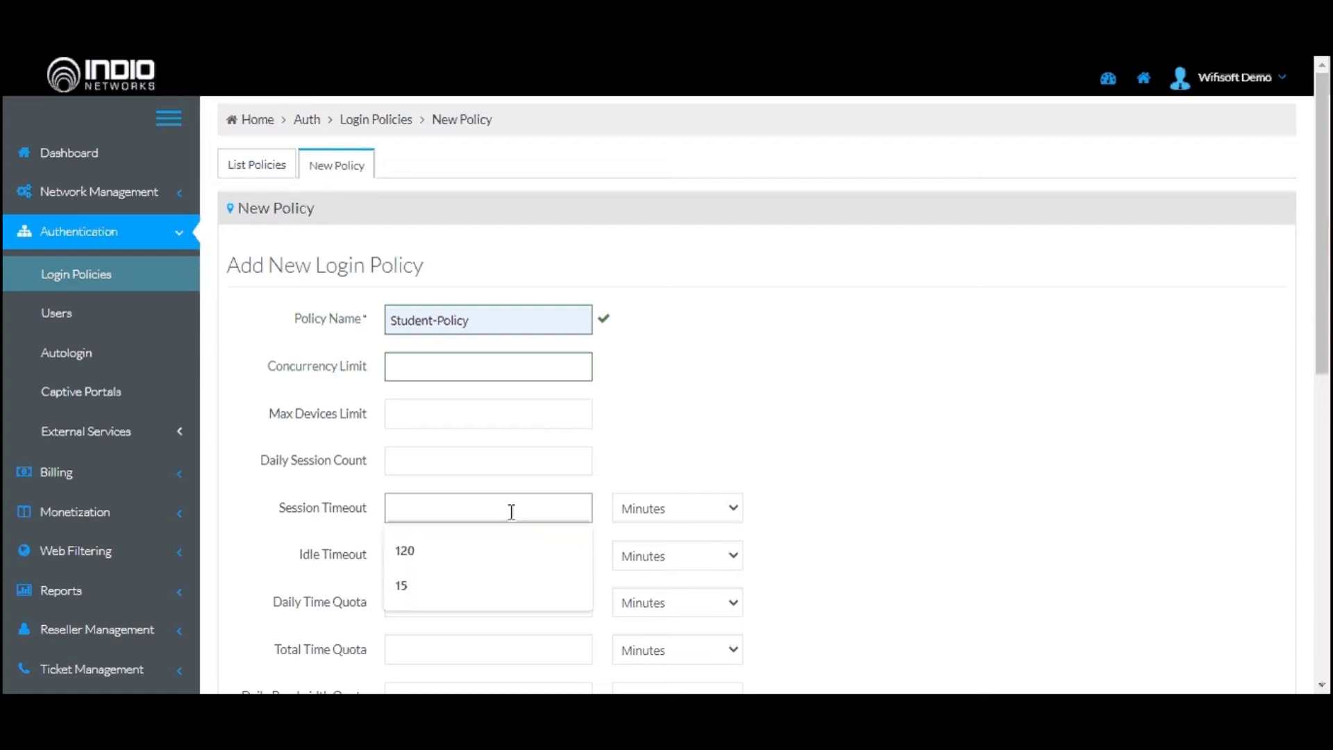
left_click(410, 550)
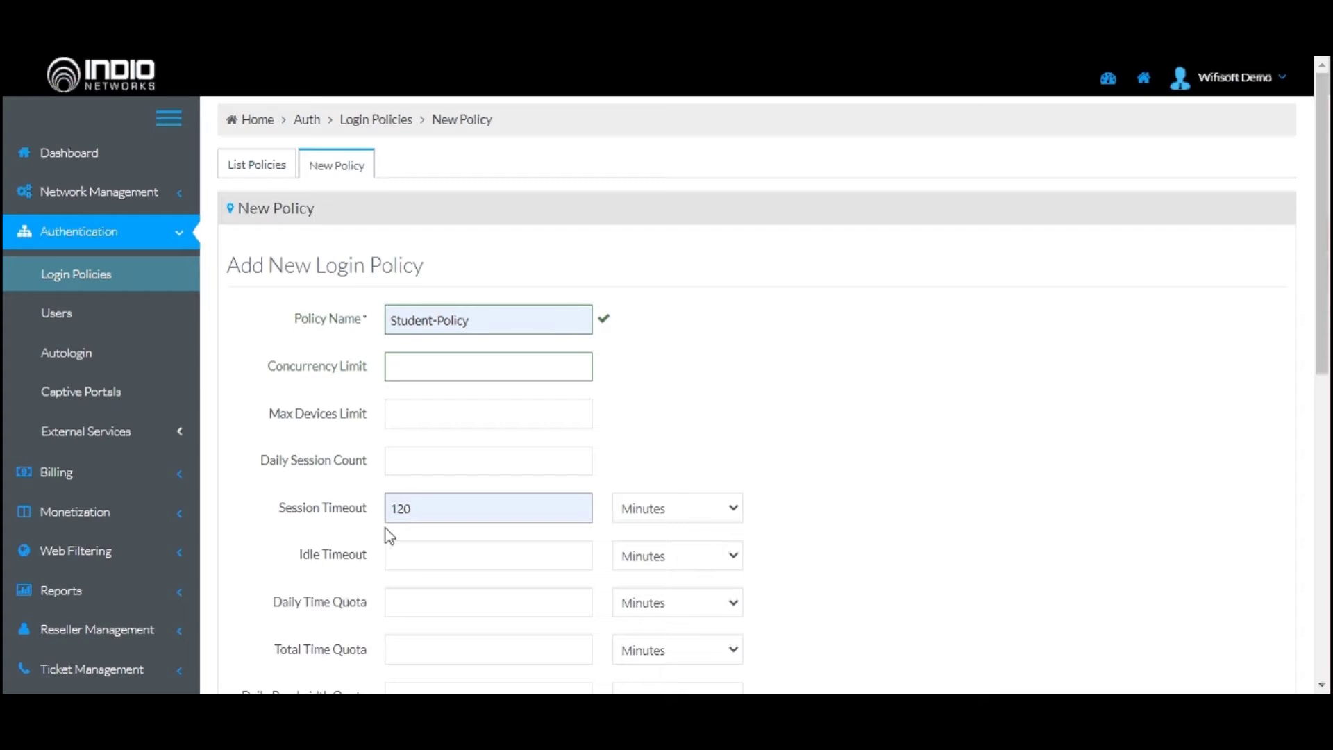
left_click_drag(404, 510, 394, 510)
key("BackSpace")
key("Delete")
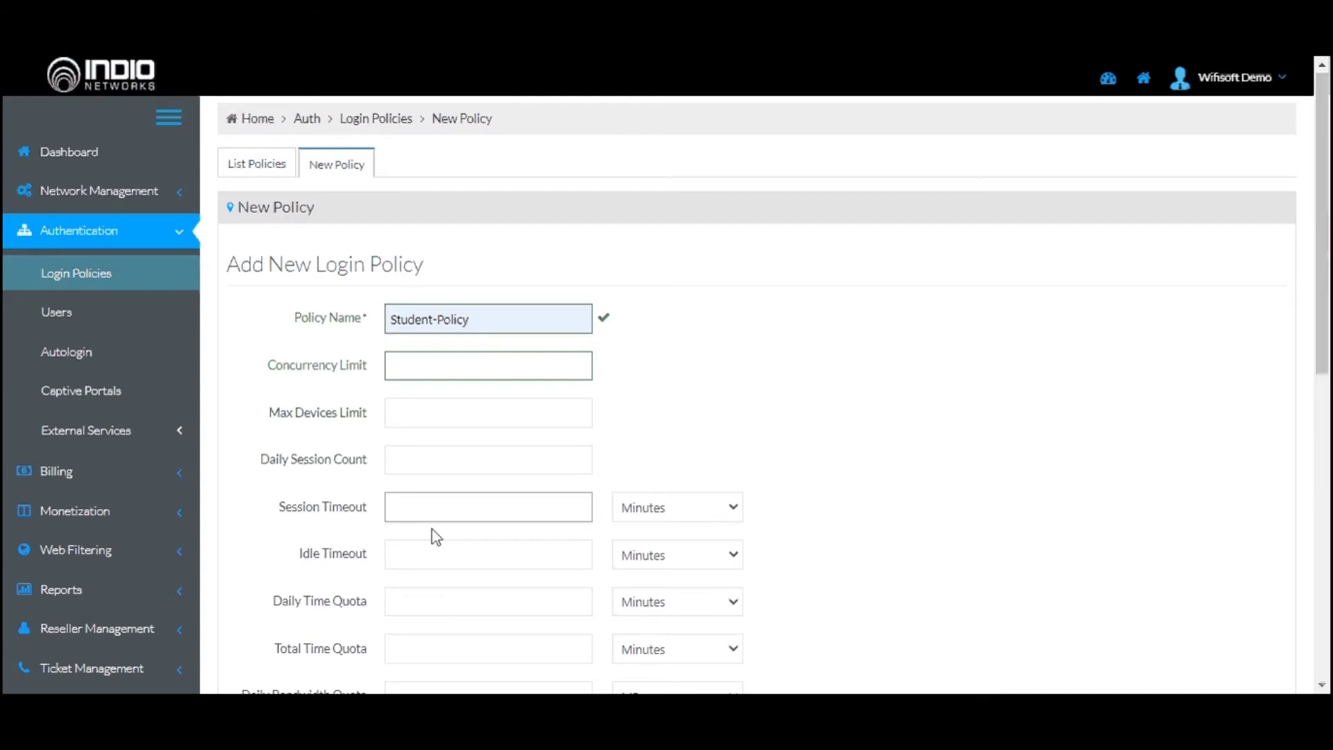
Set the policy's daily time quota to 30 minutes
scroll(389, 528, "down", 1)
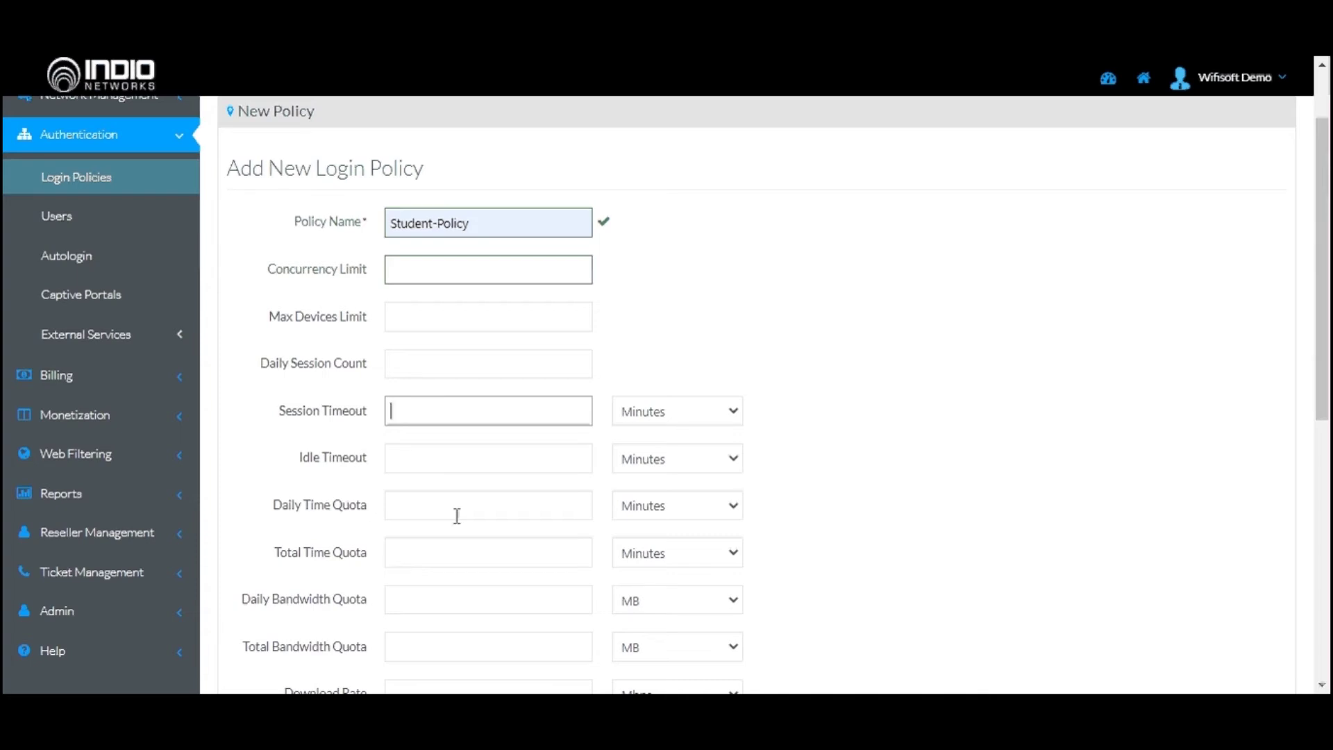
left_click(457, 515)
type("30")
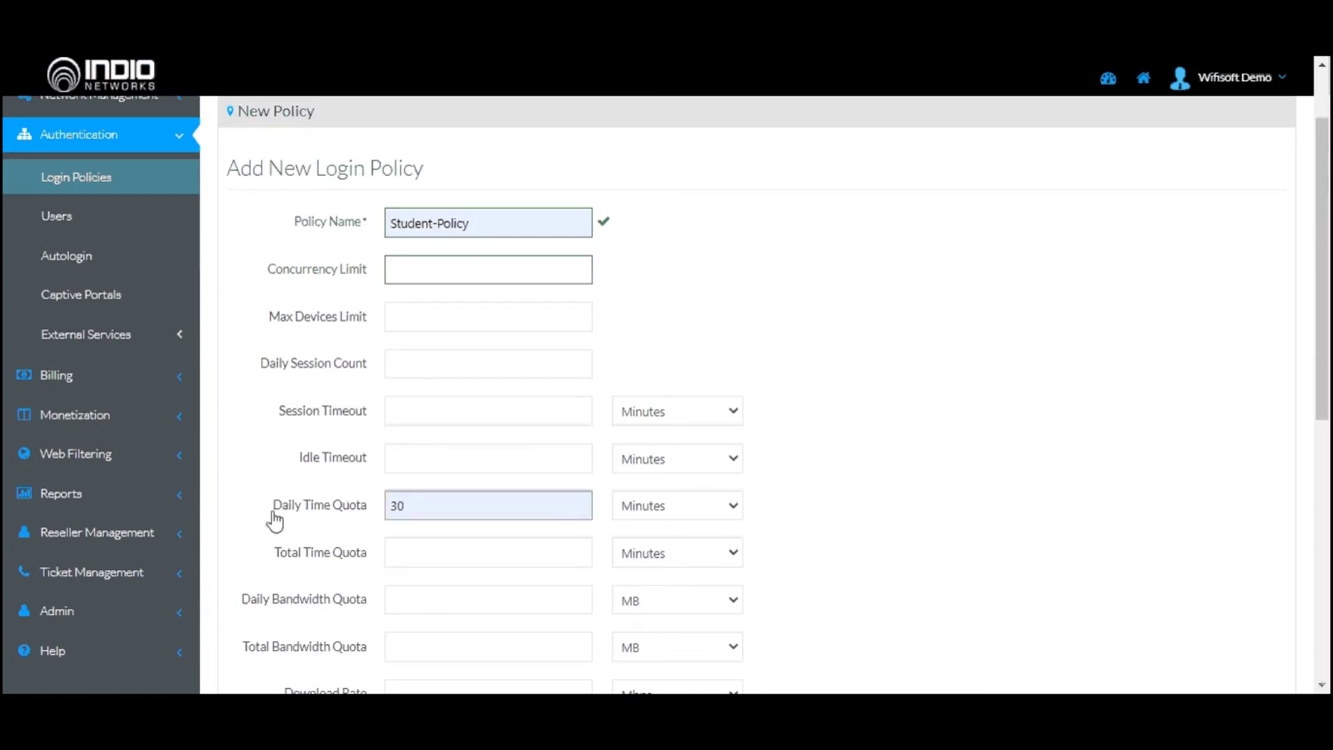
left_click_drag(275, 521, 372, 532)
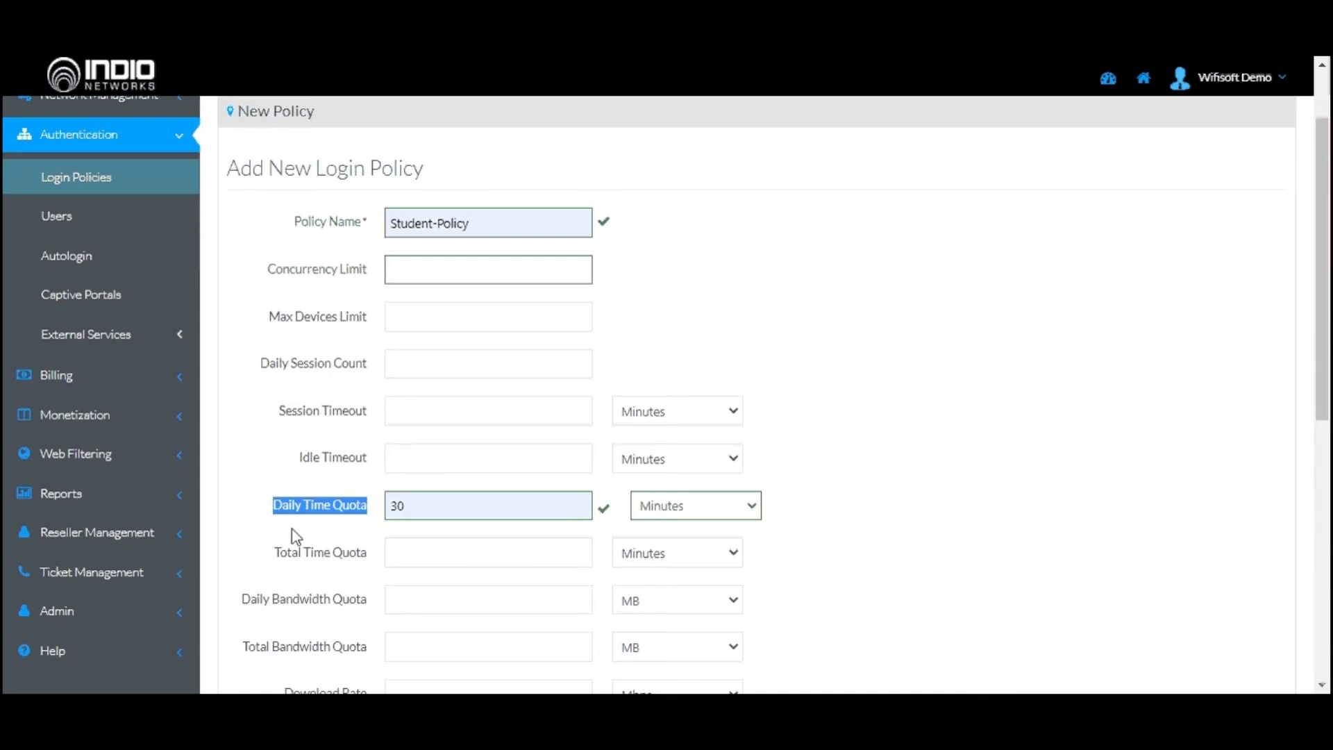
left_click(862, 563)
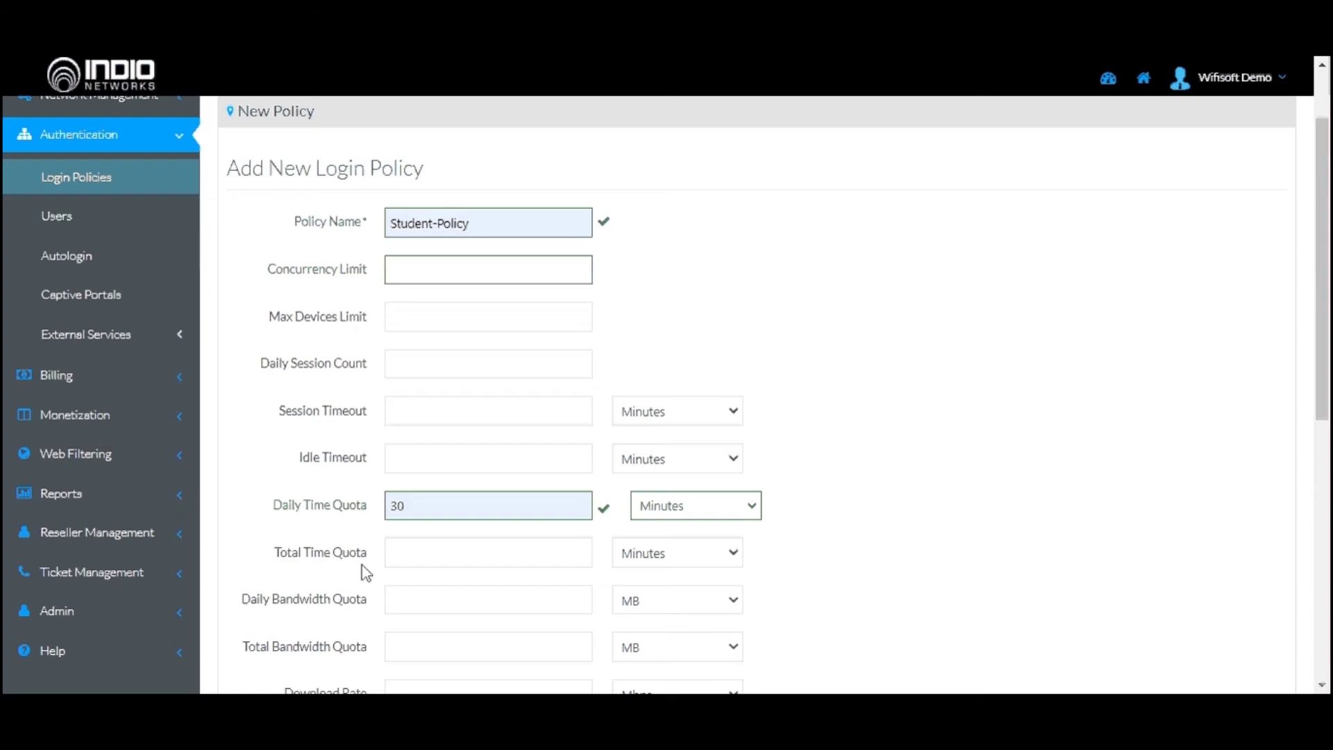
Set the policy's total time quota to 10 hours
left_click(418, 556)
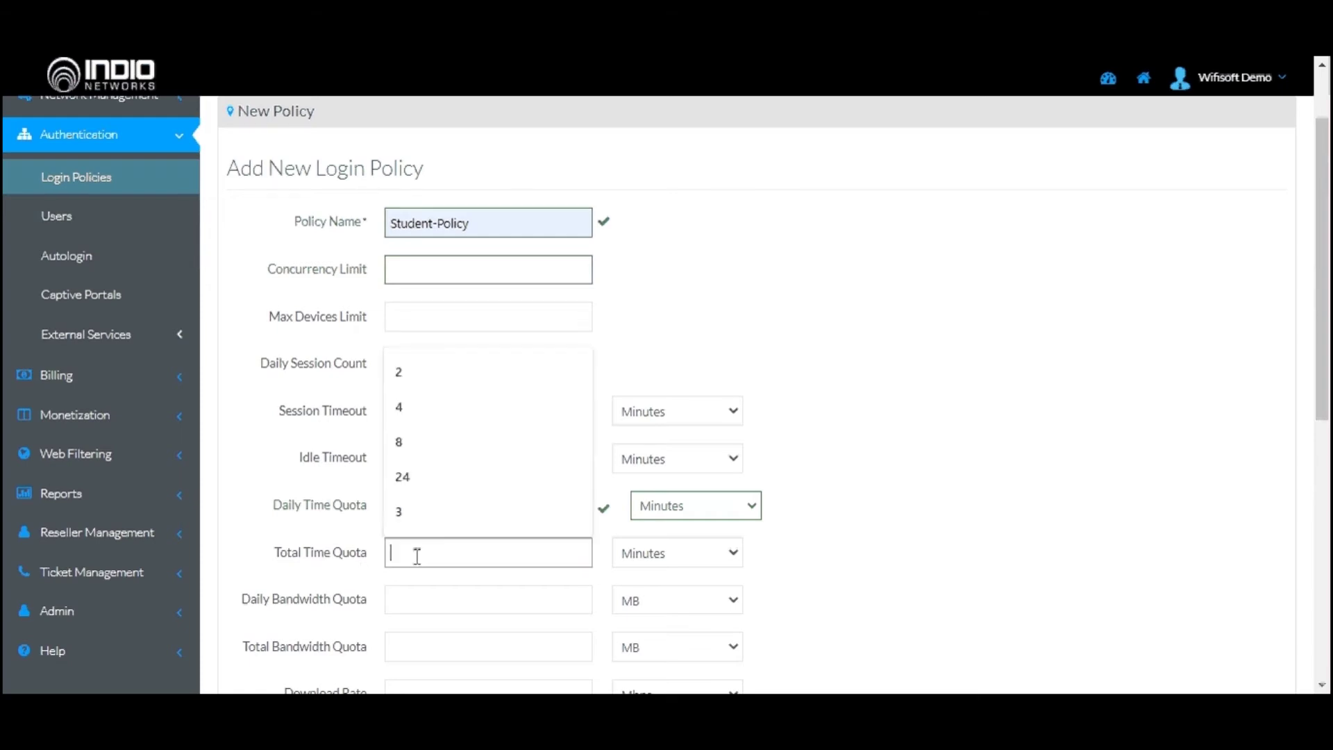
type("10")
left_click(635, 559)
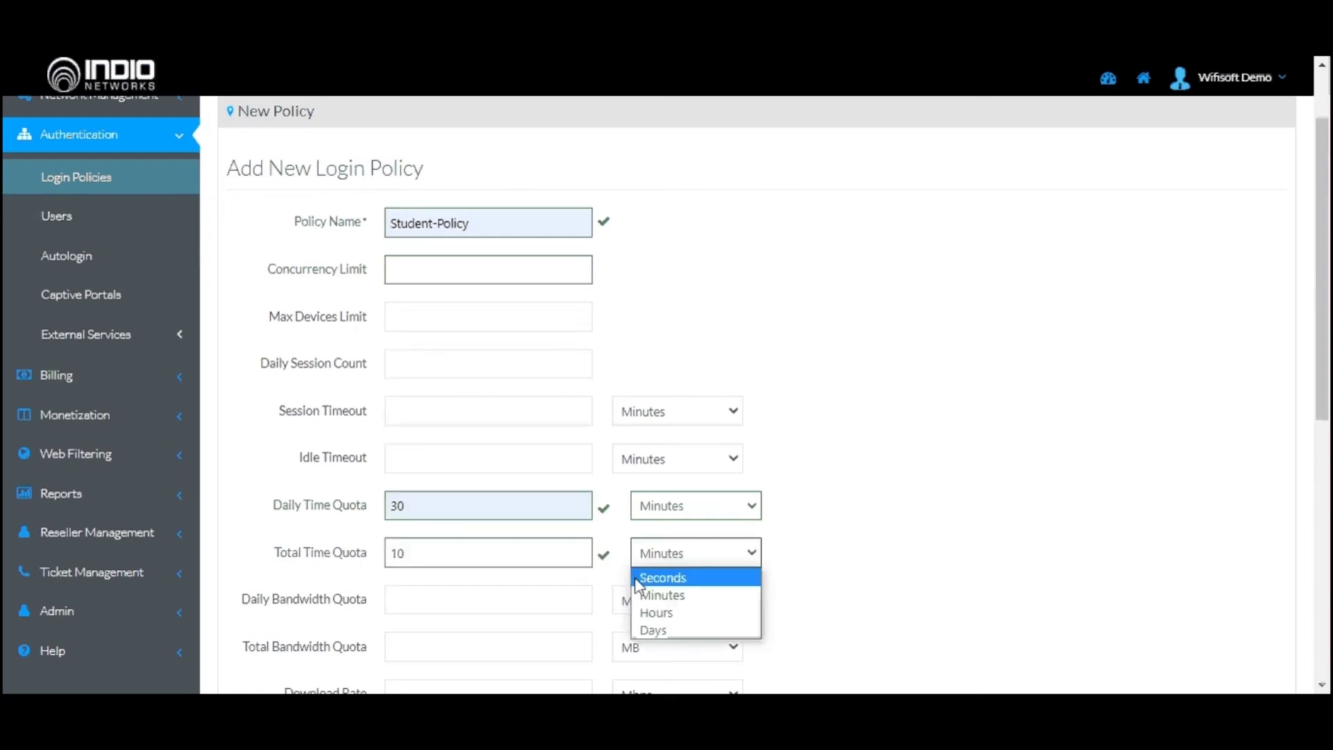
left_click(656, 612)
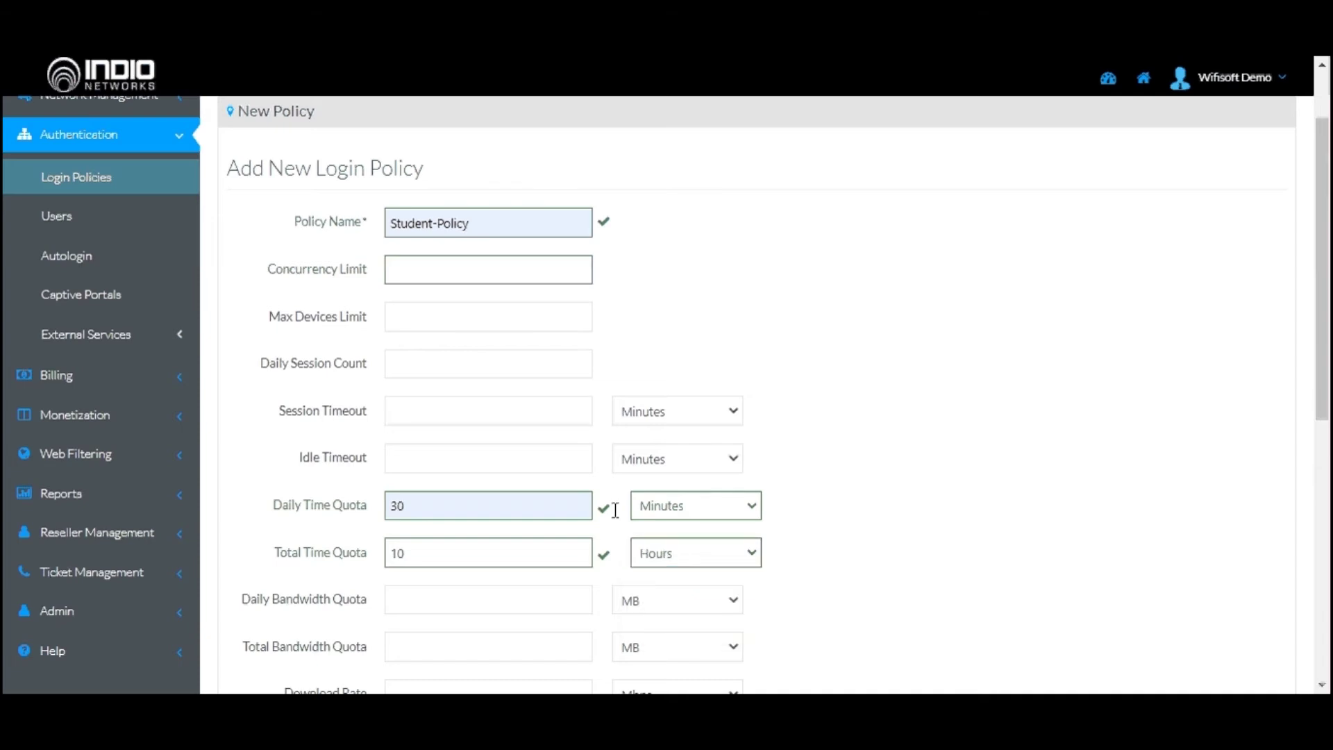
Clear the value of the daily time quota
left_click(486, 506)
key("BackSpace")
key("BackSpace")
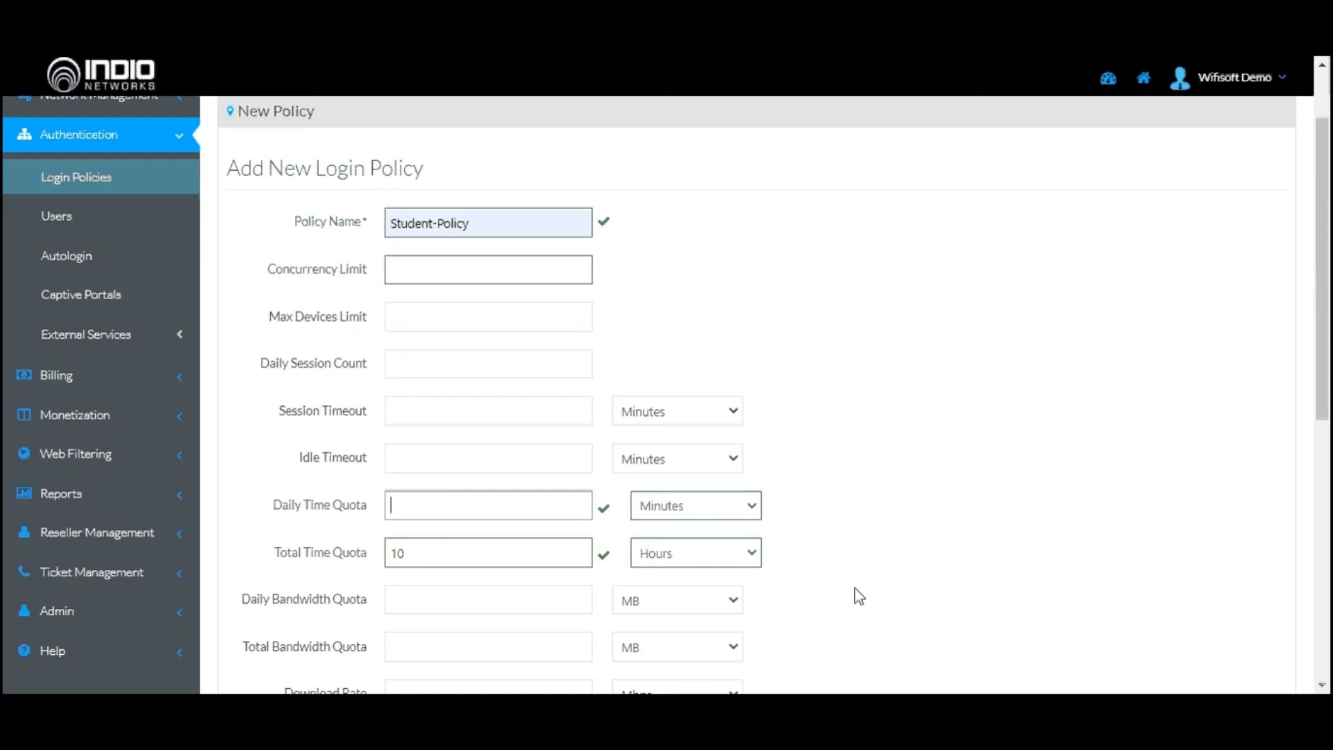
Set both the download rate and the upload rate to 2 Mbps
scroll(906, 595, "down", 3)
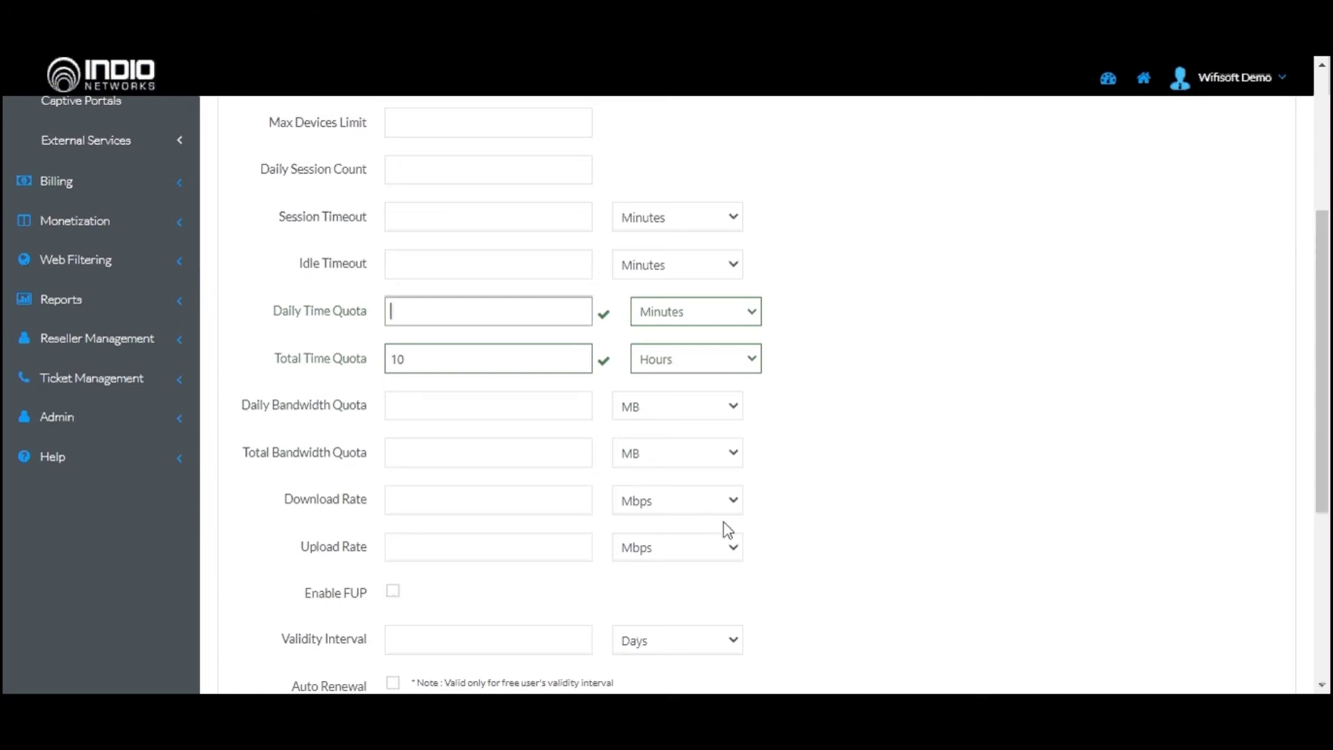
scroll(893, 519, "down", 1)
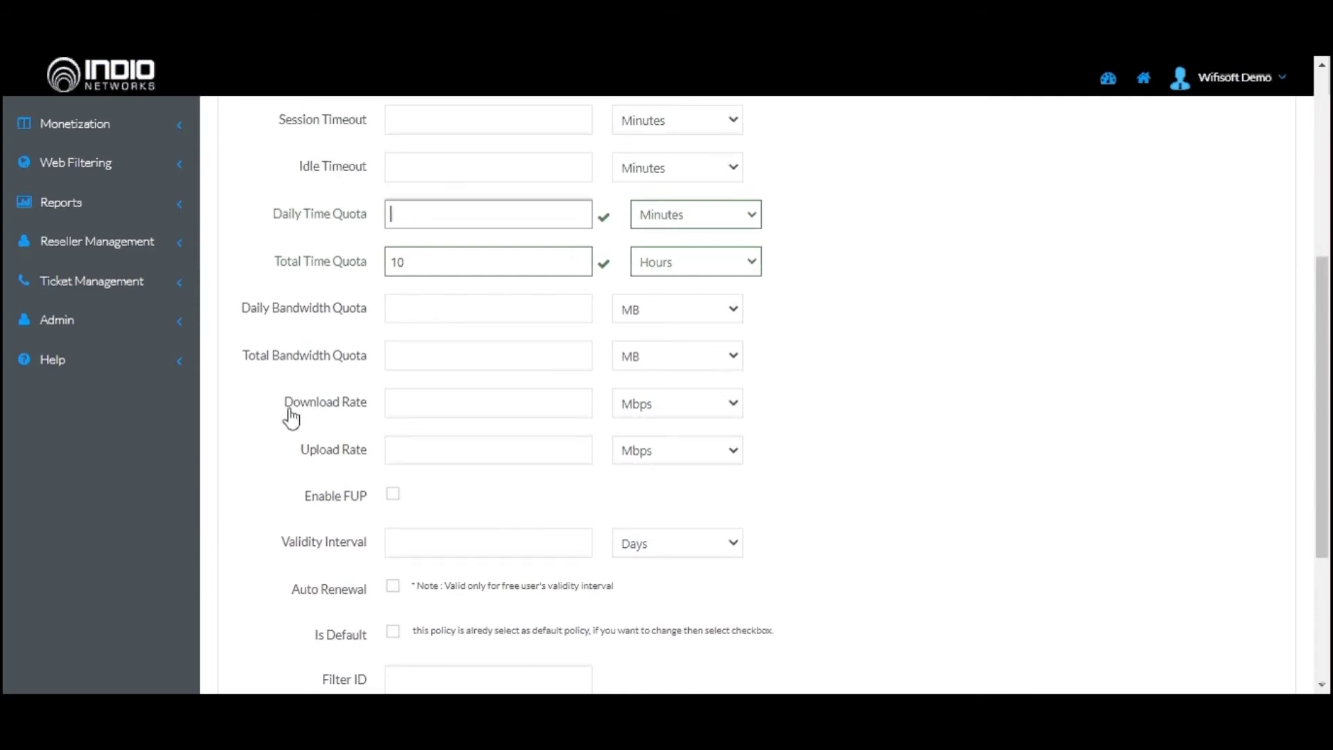
left_click(540, 411)
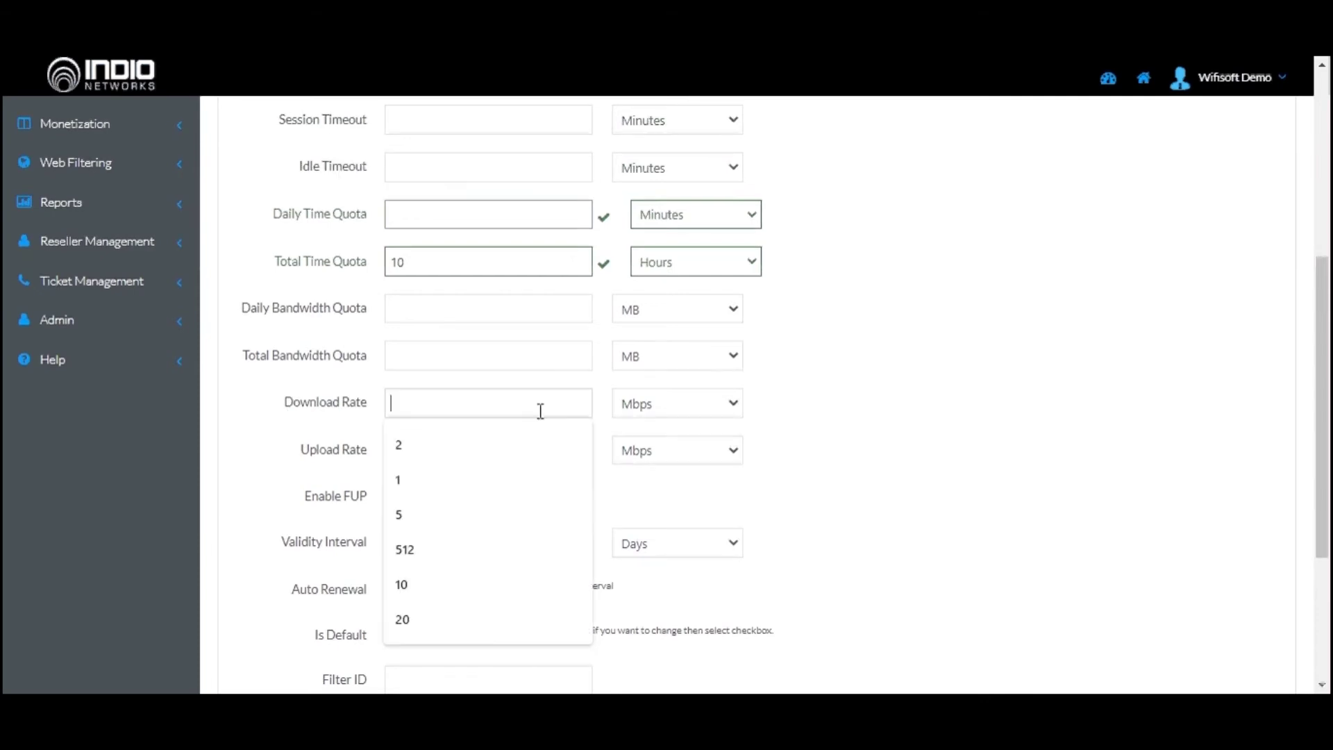
left_click(482, 452)
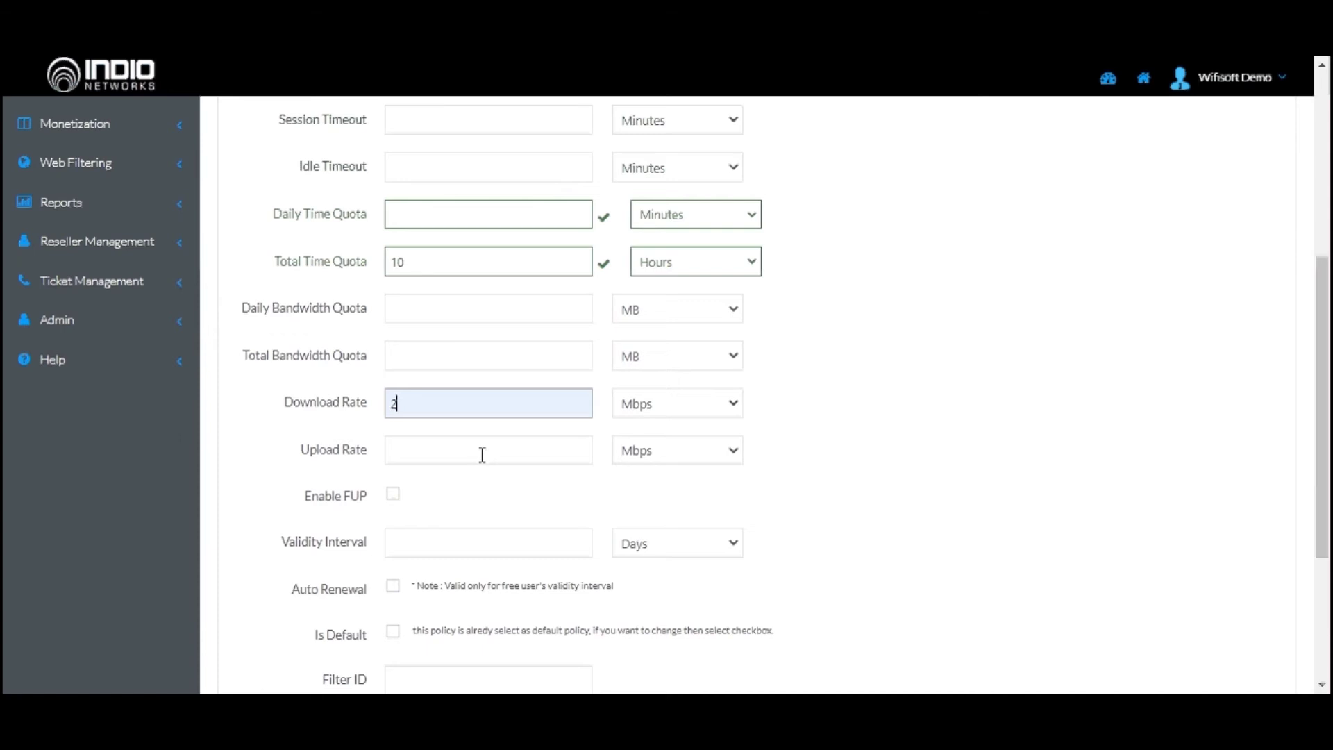
left_click(482, 455)
type("2")
left_click(455, 481)
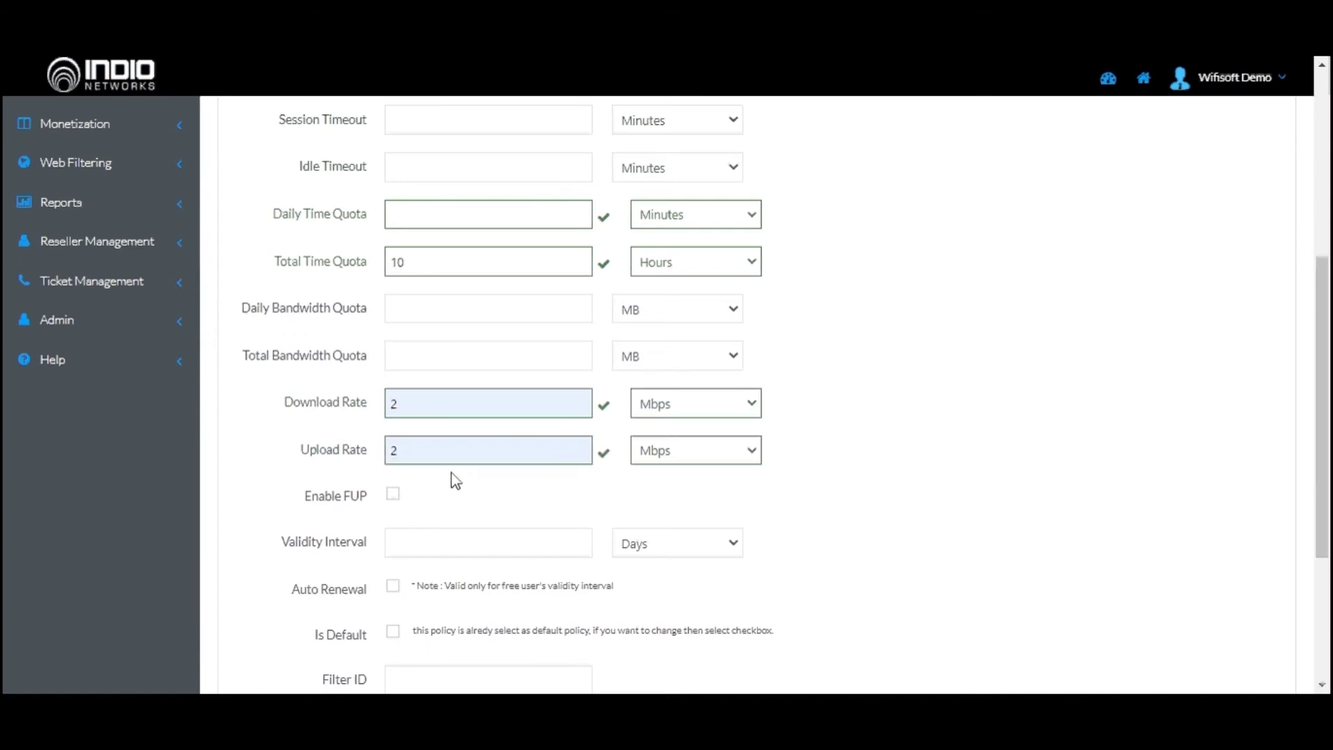
Enable FUP for the policy and set the maximum data usage per day to 100 MB
left_click(393, 495)
scroll(1026, 455, "down", 2)
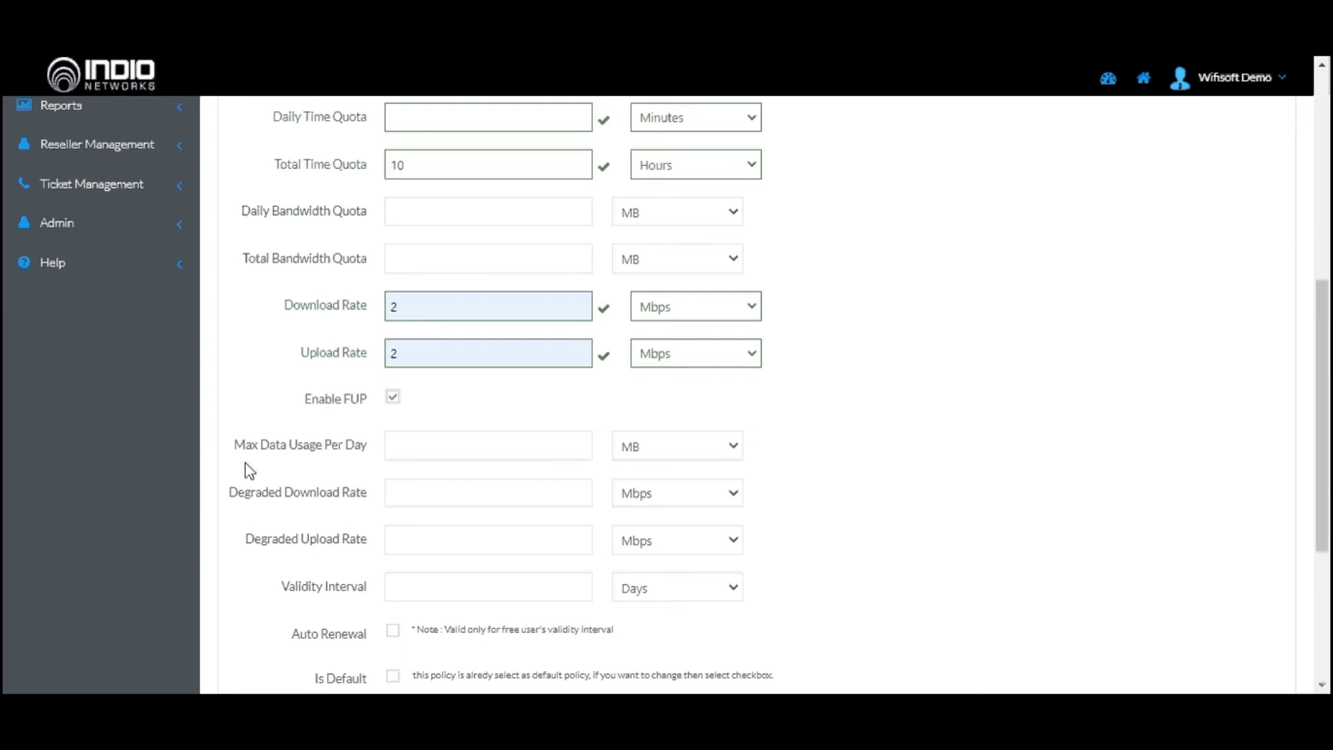
left_click_drag(245, 463, 325, 456)
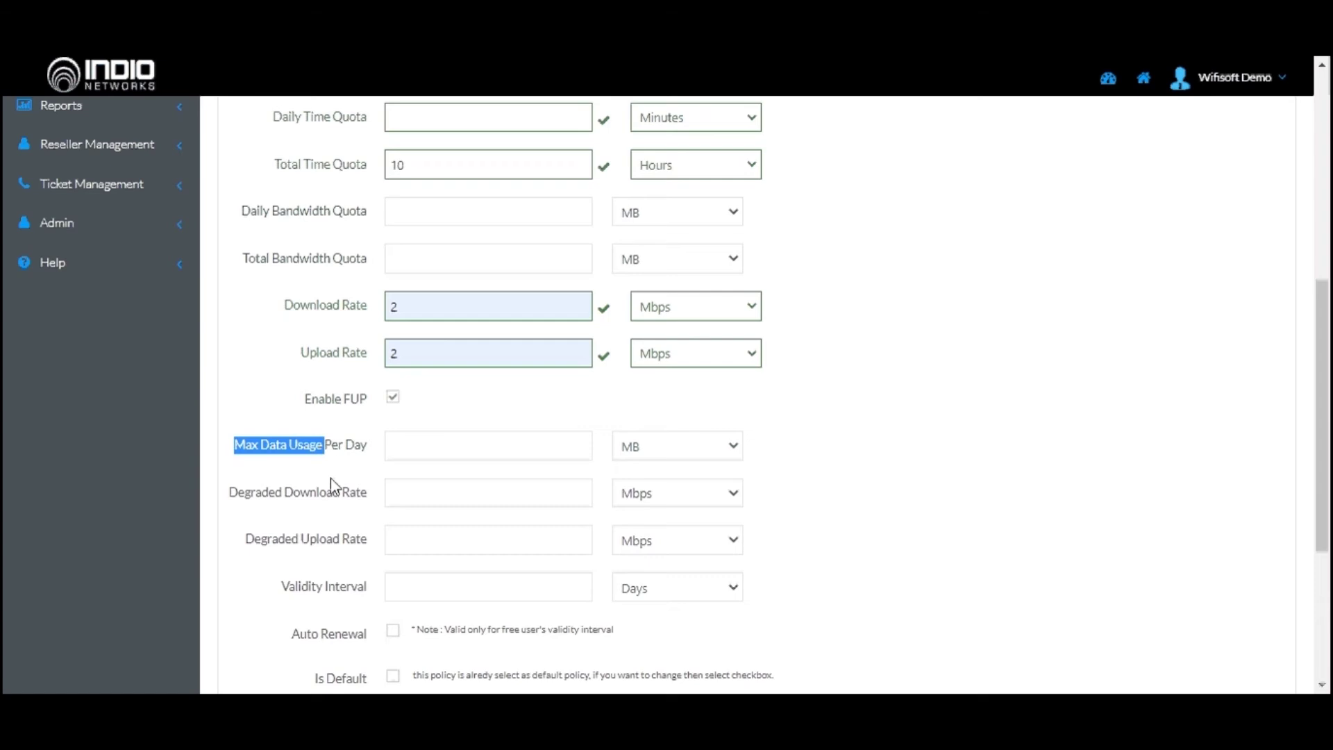
left_click(509, 447)
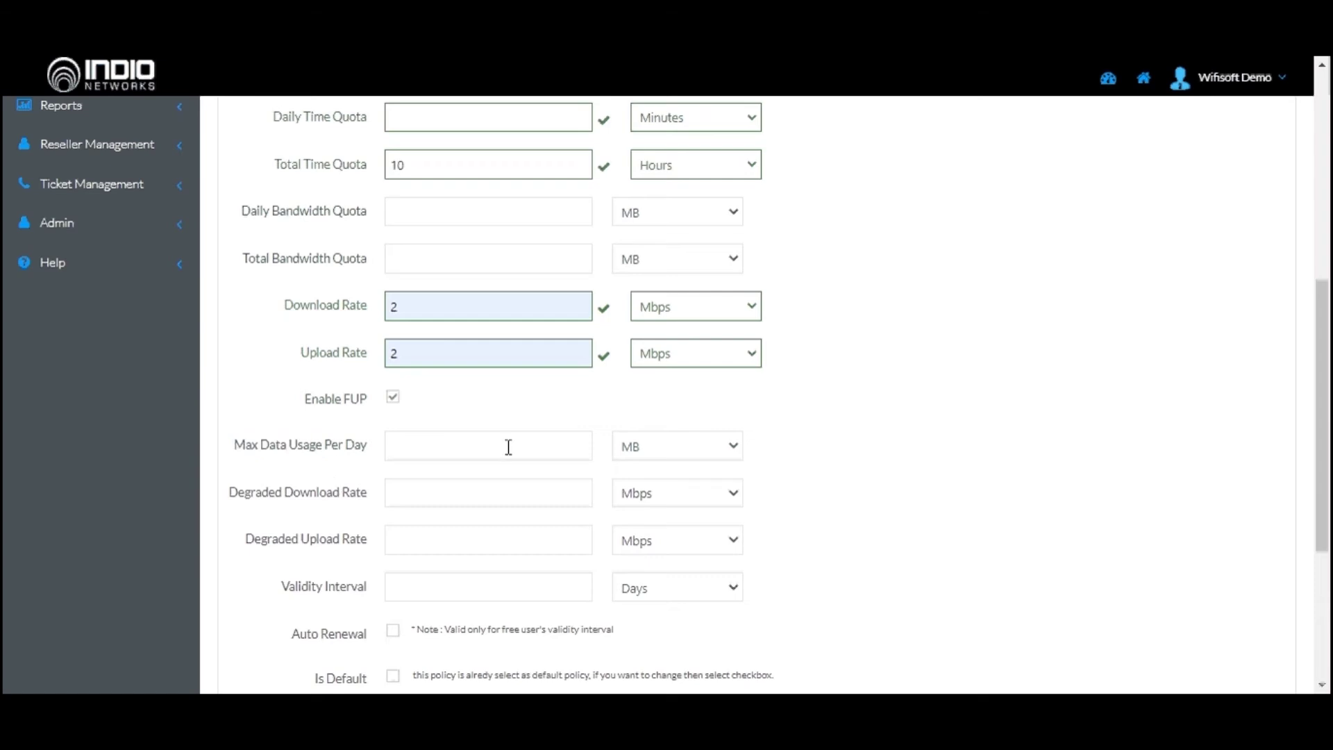
left_click(508, 447)
left_click(446, 492)
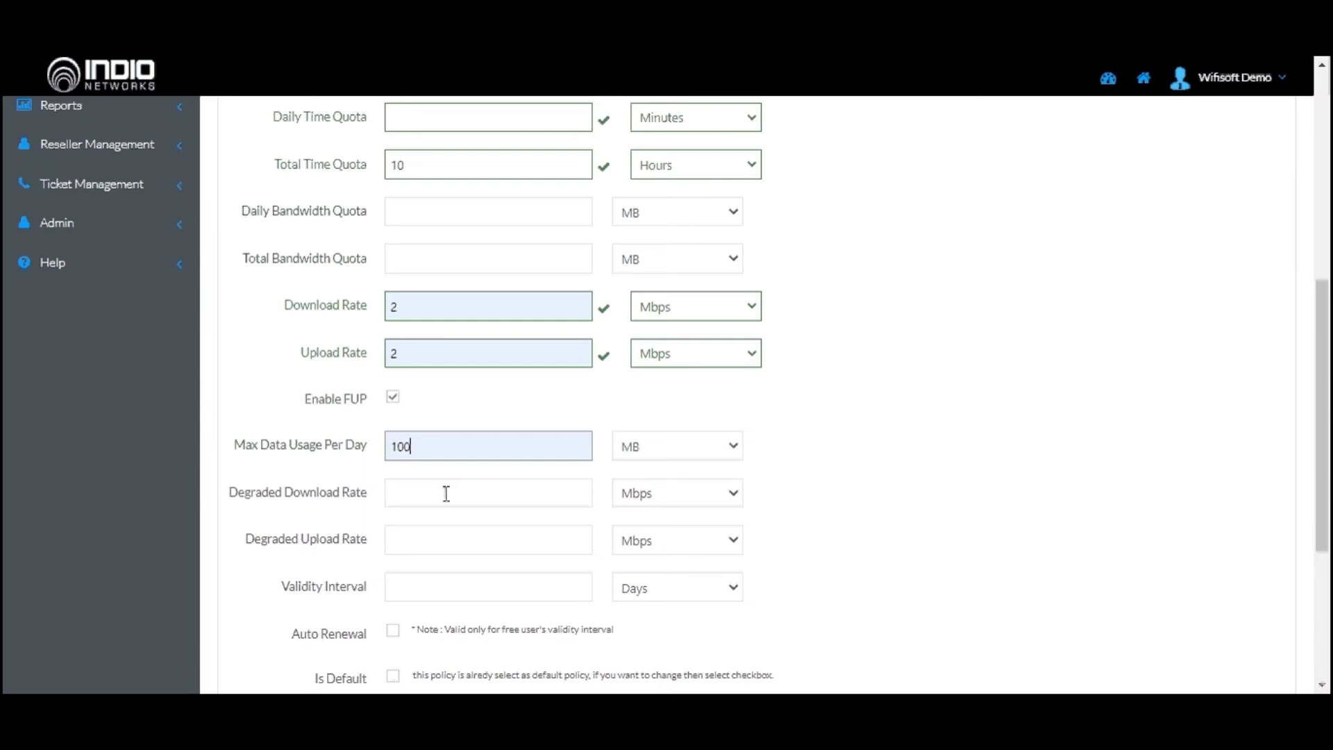
Set the degraded download and degraded upload rates to 1 Mbps each
left_click(446, 493)
type("1")
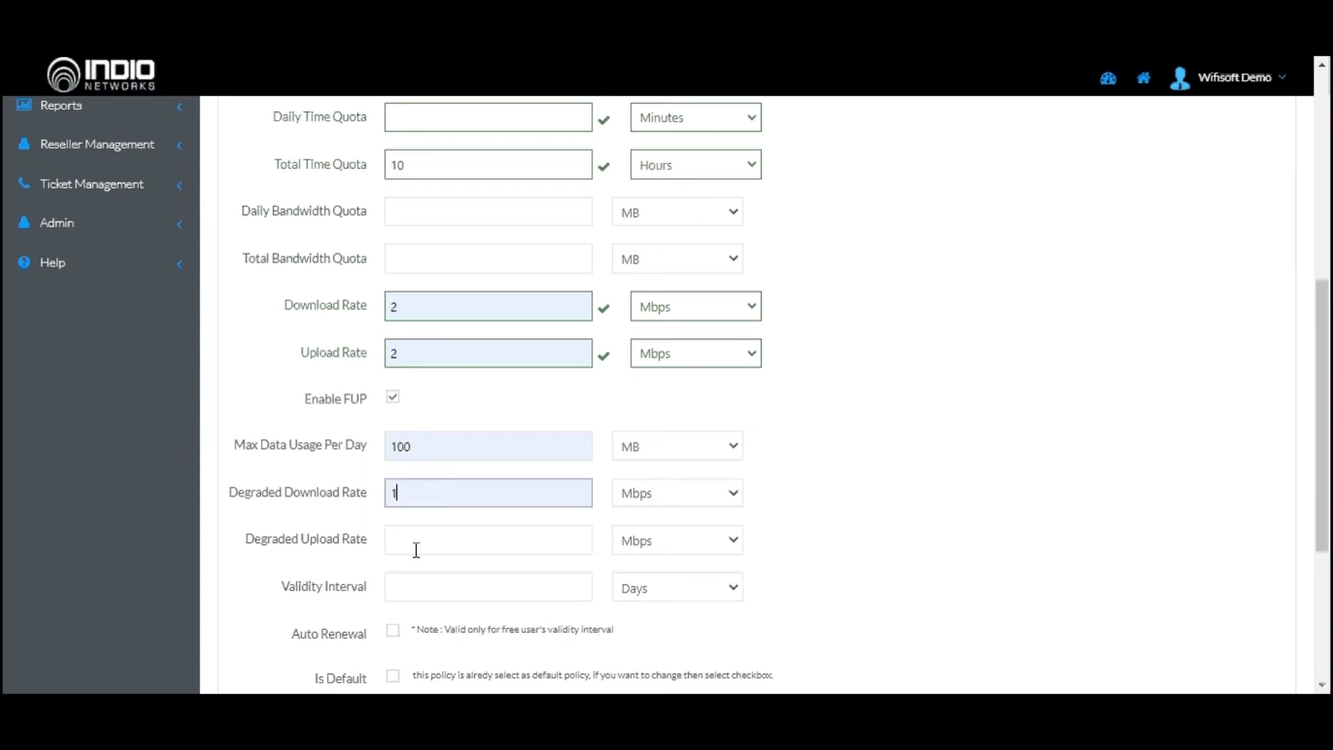
left_click(416, 550)
type("1")
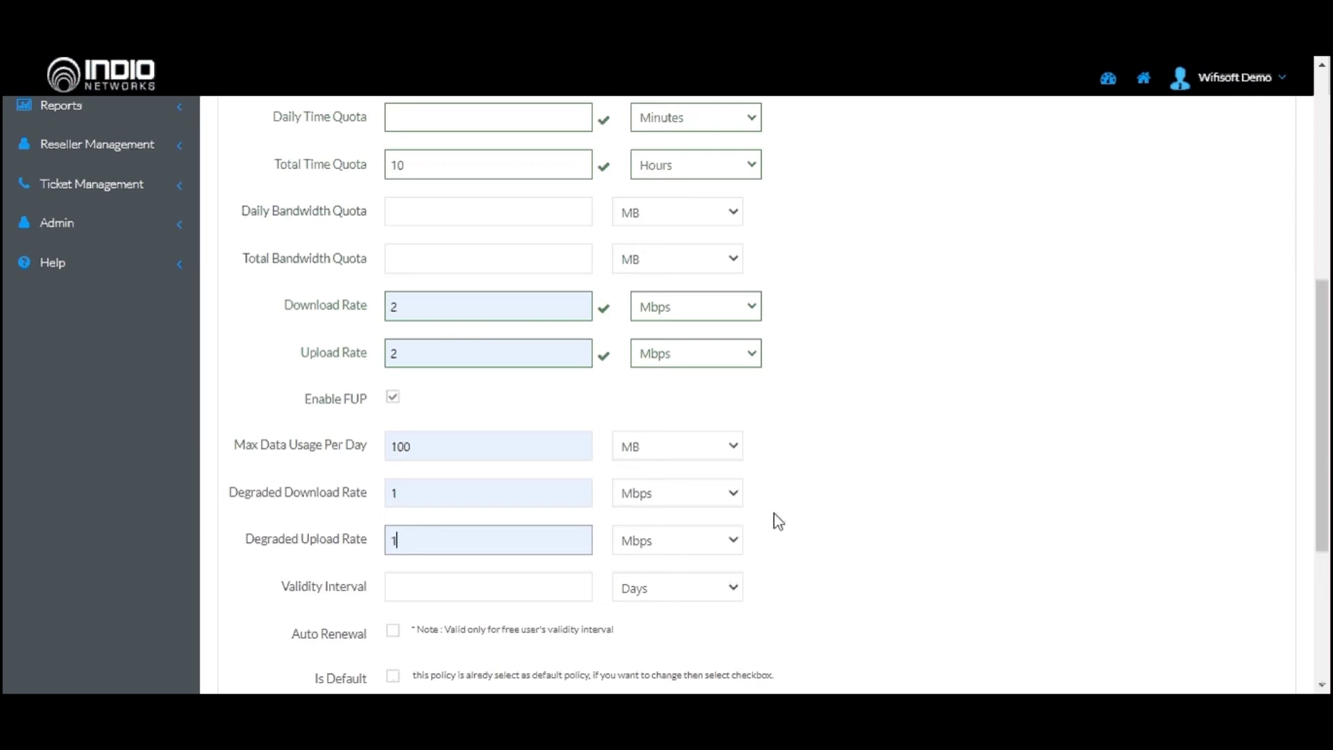
scroll(276, 504, "down", 2)
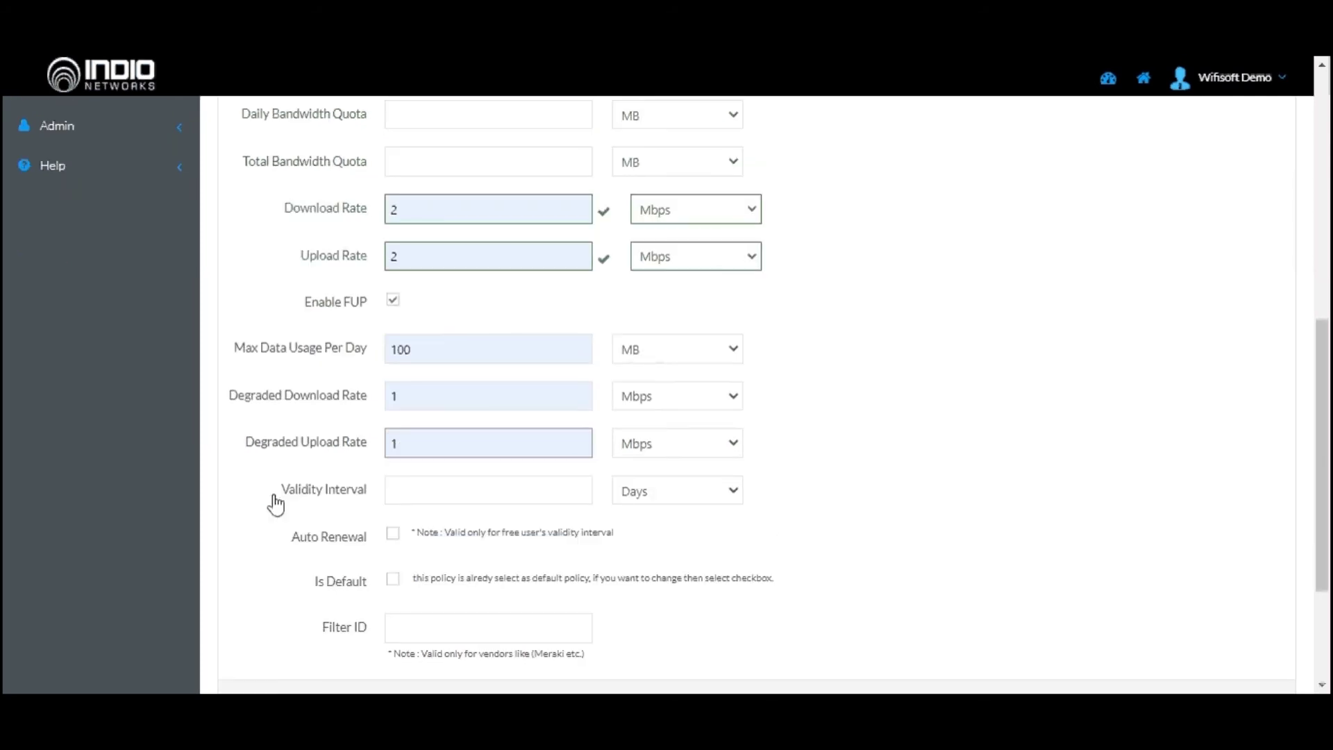
left_click_drag(275, 505, 395, 516)
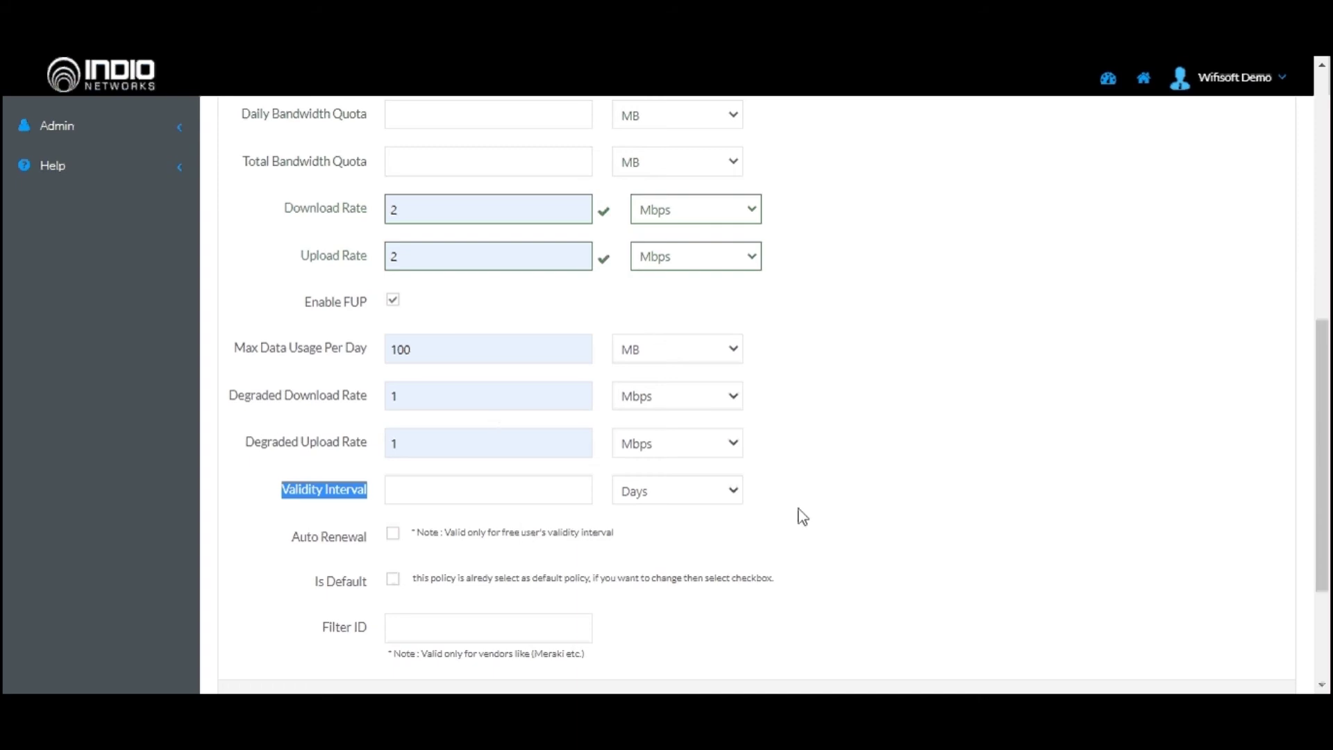
Set the total bandwidth quota of the policy to 1 GB
scroll(459, 277, "up", 2)
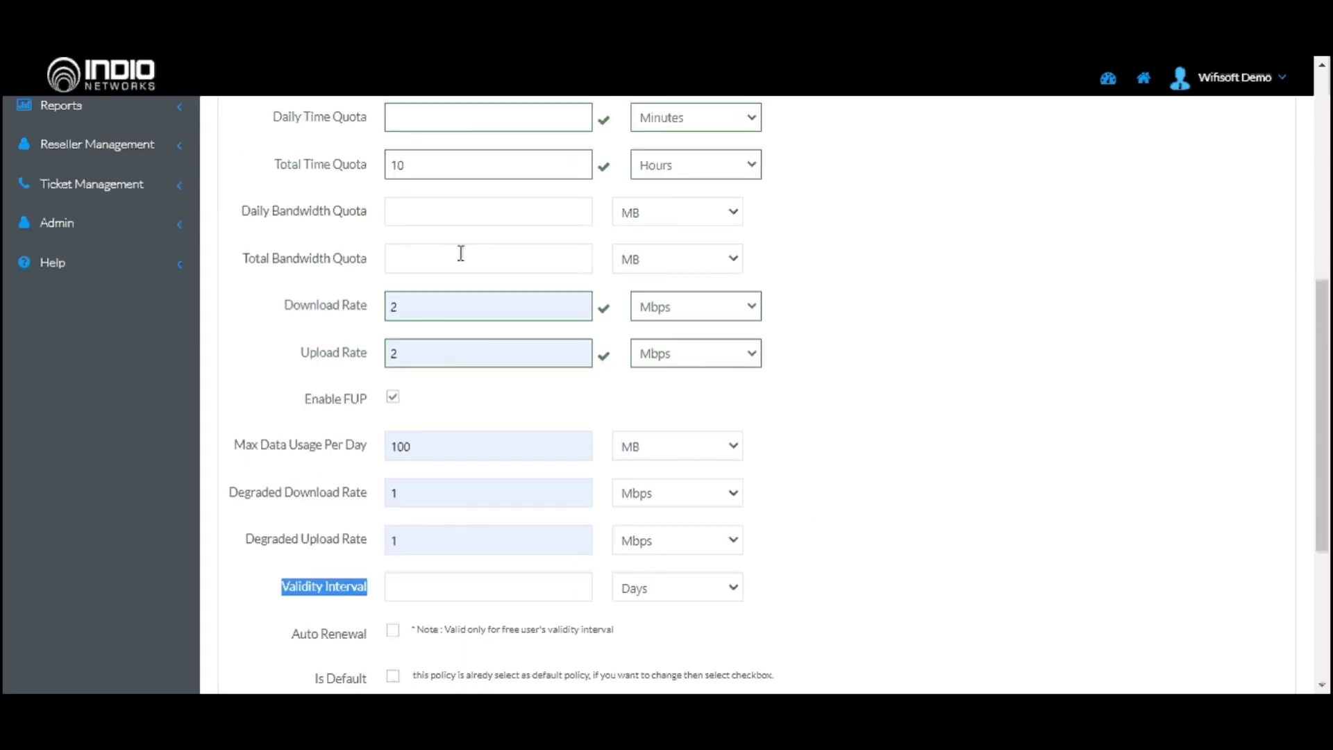
left_click(461, 254)
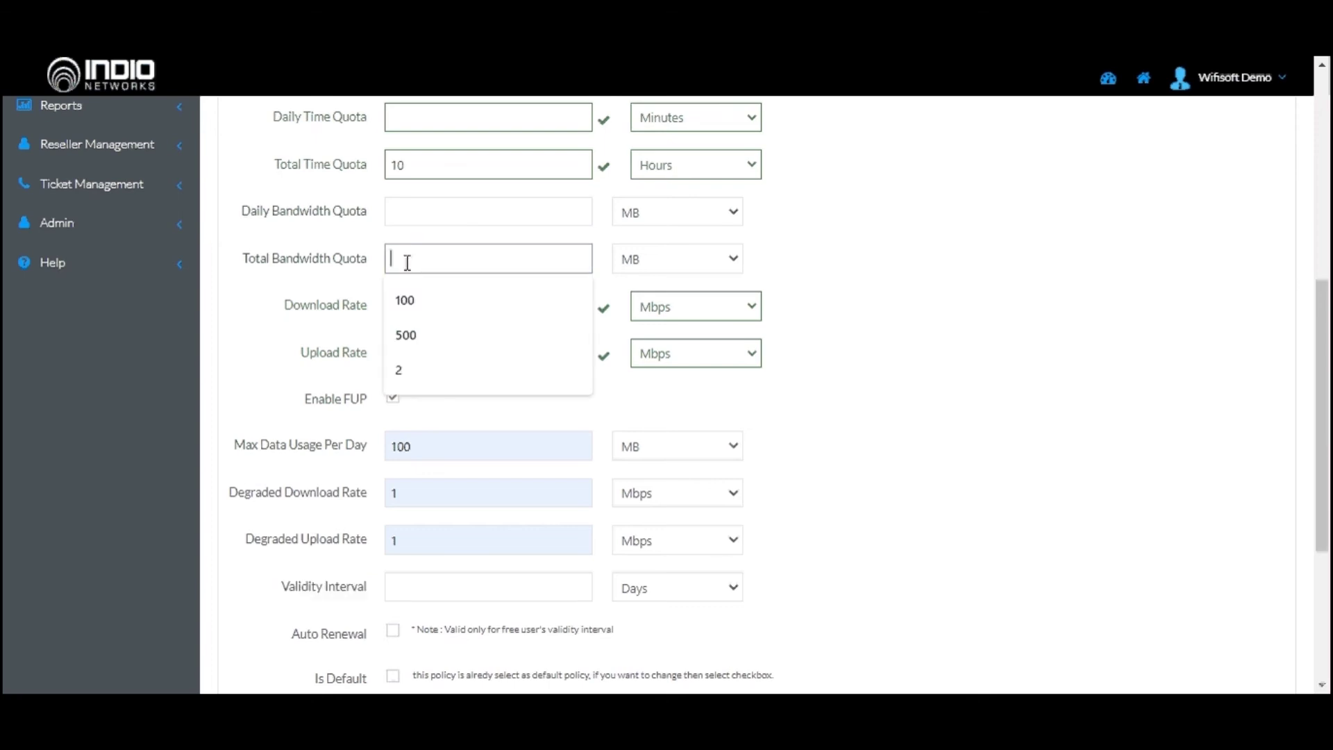
type("1")
left_click(694, 259)
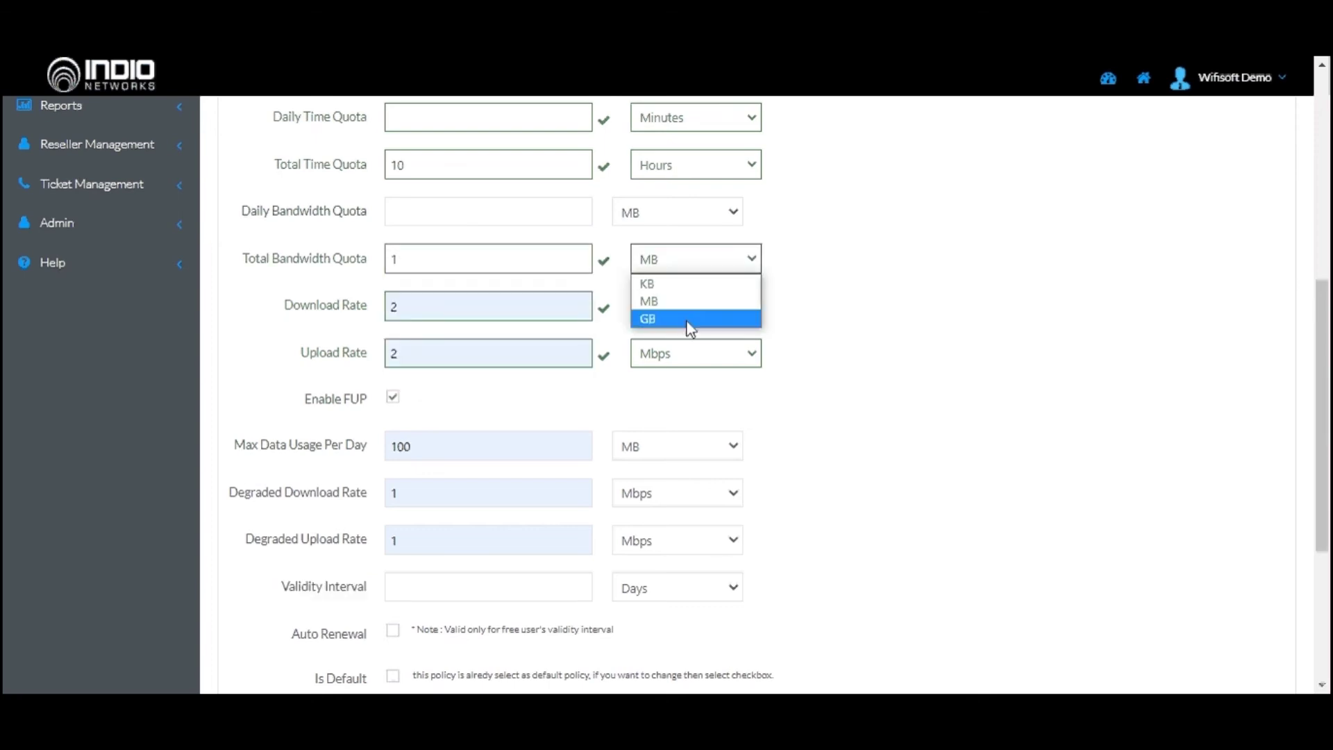
left_click(689, 319)
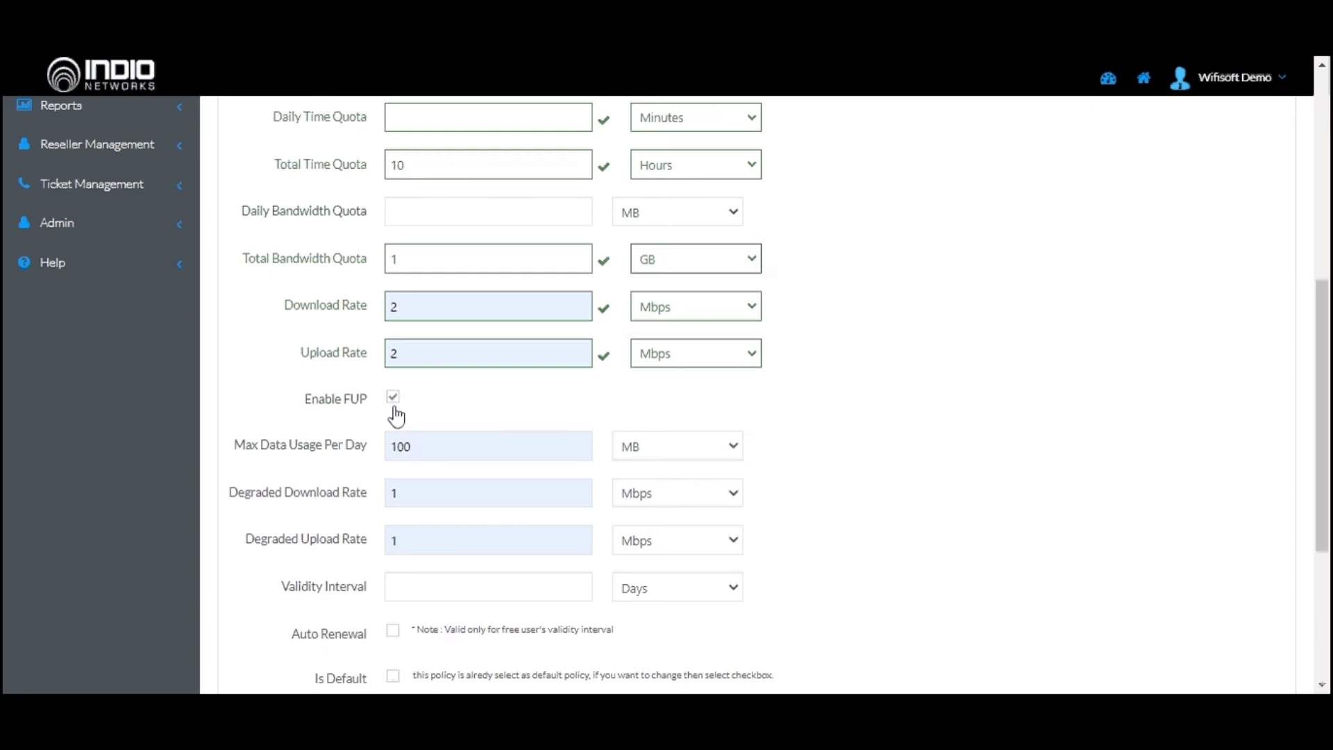
Disable FUP for the policy and set the validity interval to 30 days
left_click(393, 398)
left_click(423, 447)
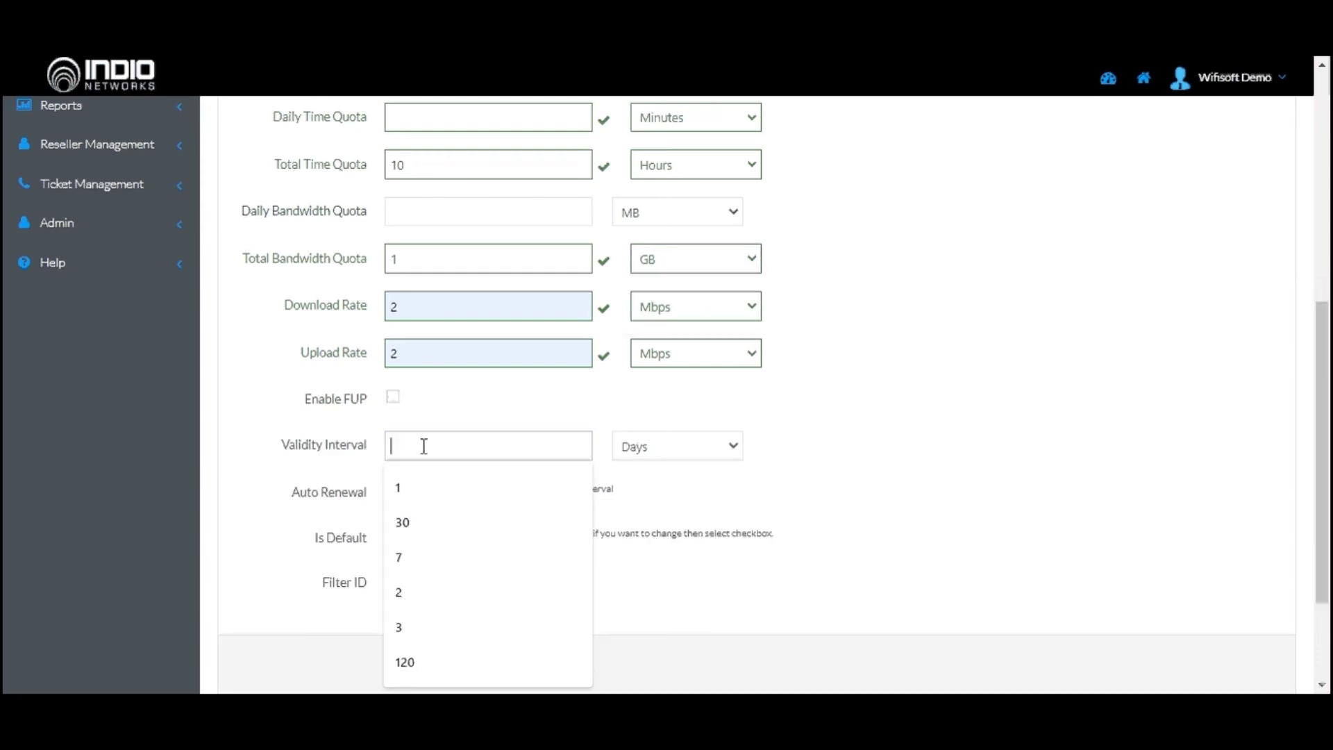
type("30")
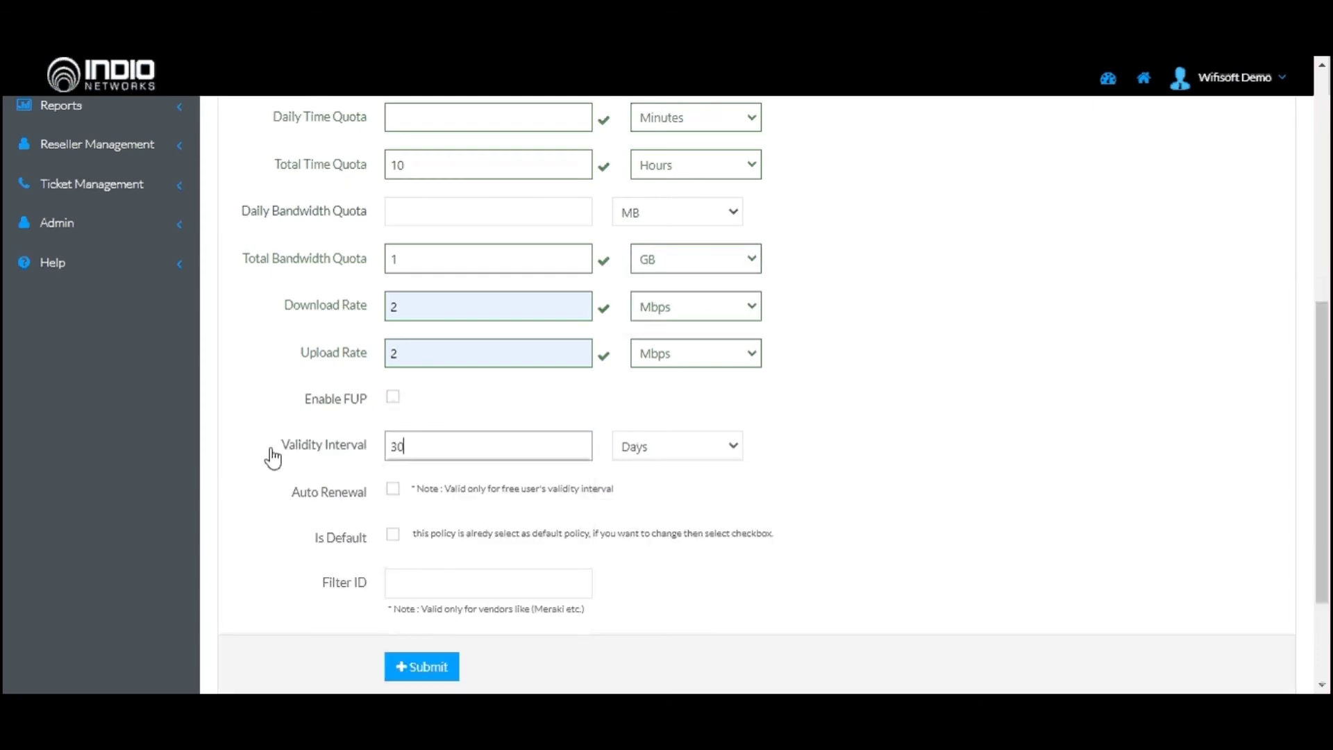
left_click(880, 537)
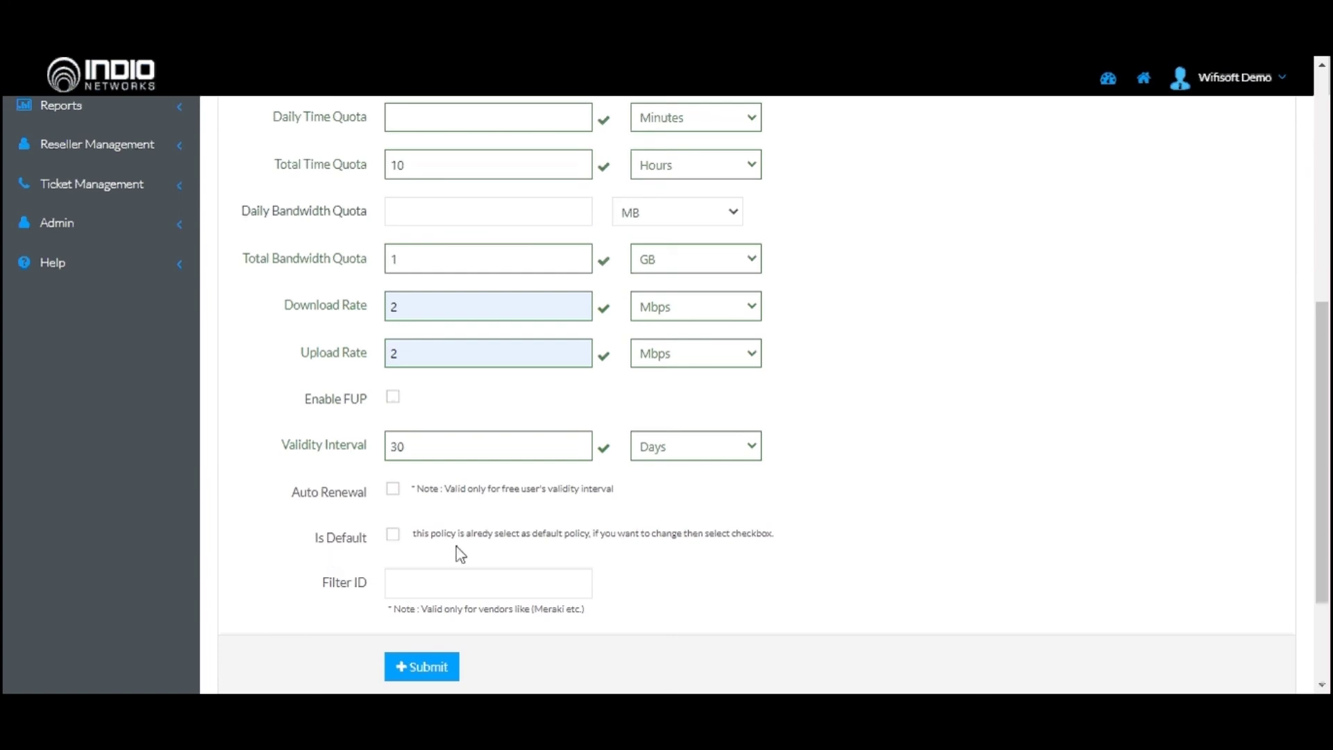
Review the new policy's form from Filter ID up to the policy name and return to the list of login policies
left_click_drag(334, 589, 375, 595)
scroll(813, 568, "up", 3)
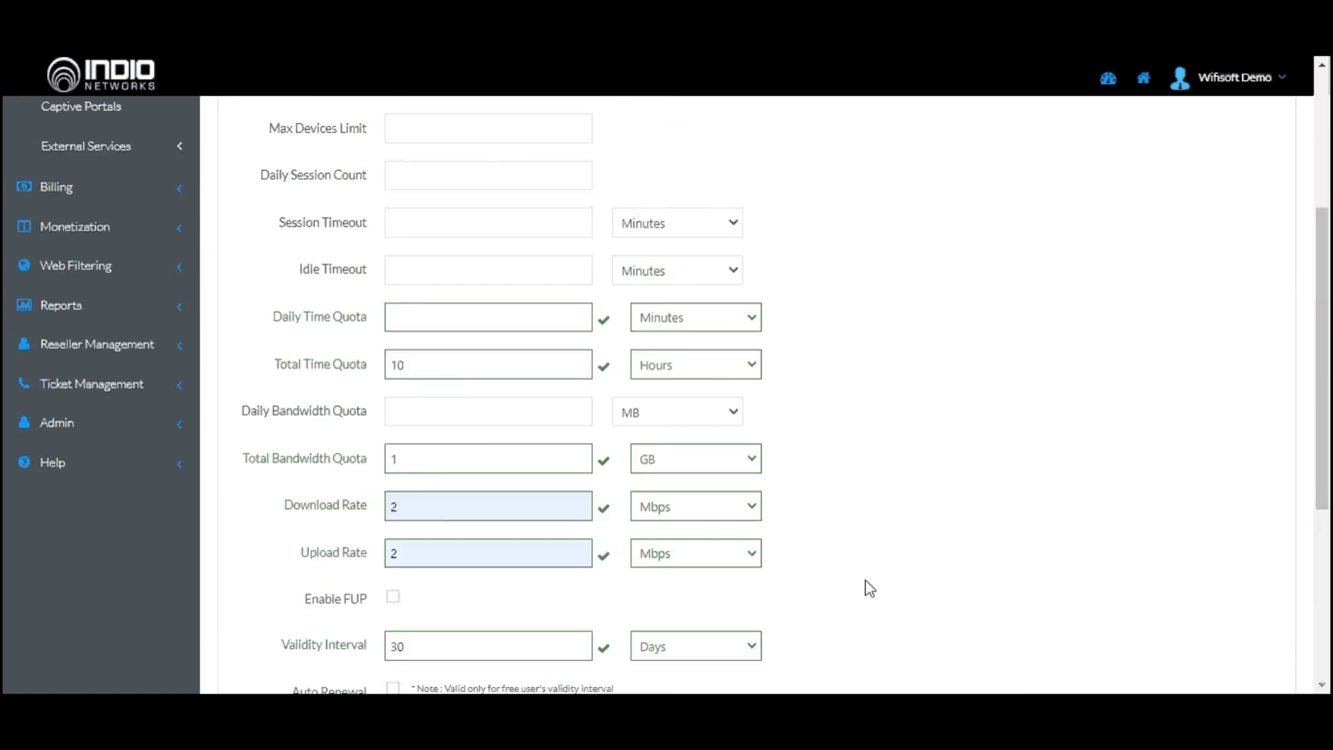
scroll(963, 440, "up", 3)
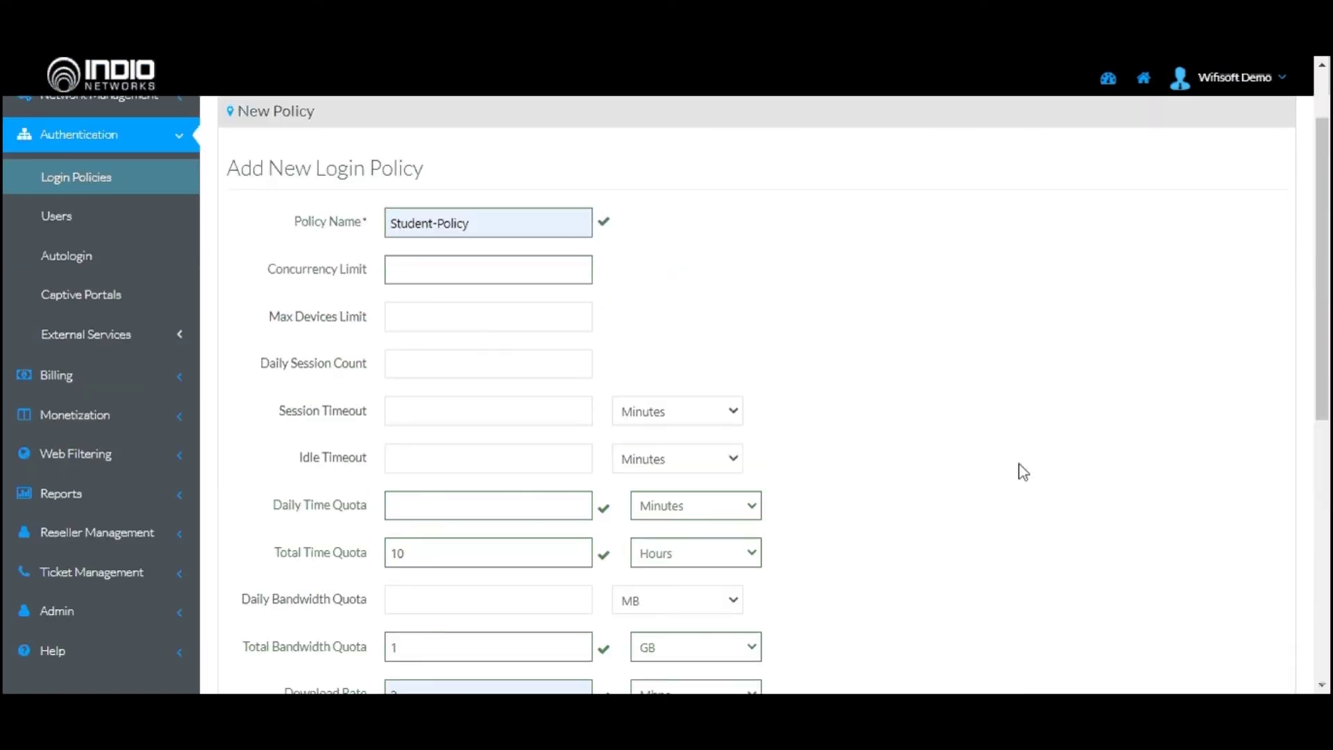
scroll(1024, 473, "up", 2)
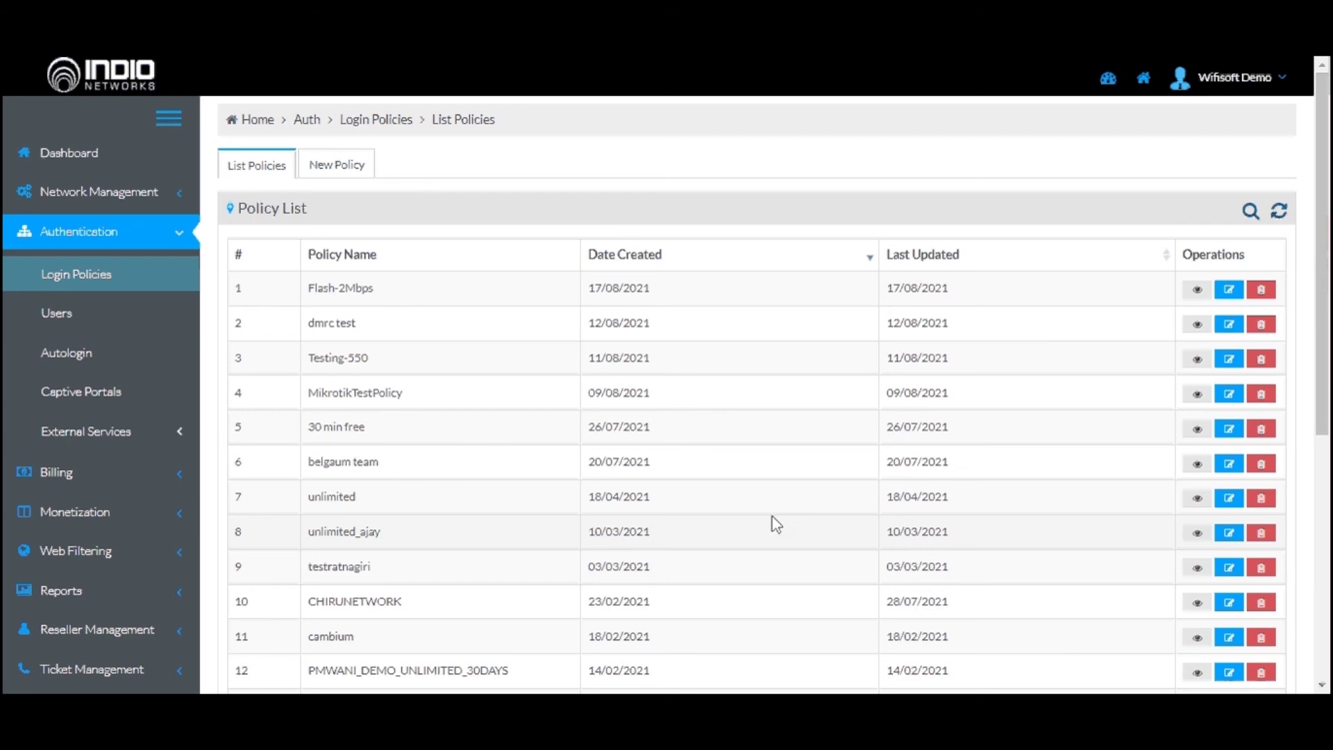
Open the captive portal of the Cafe aroma network for editing and show its login methods
left_click(61, 409)
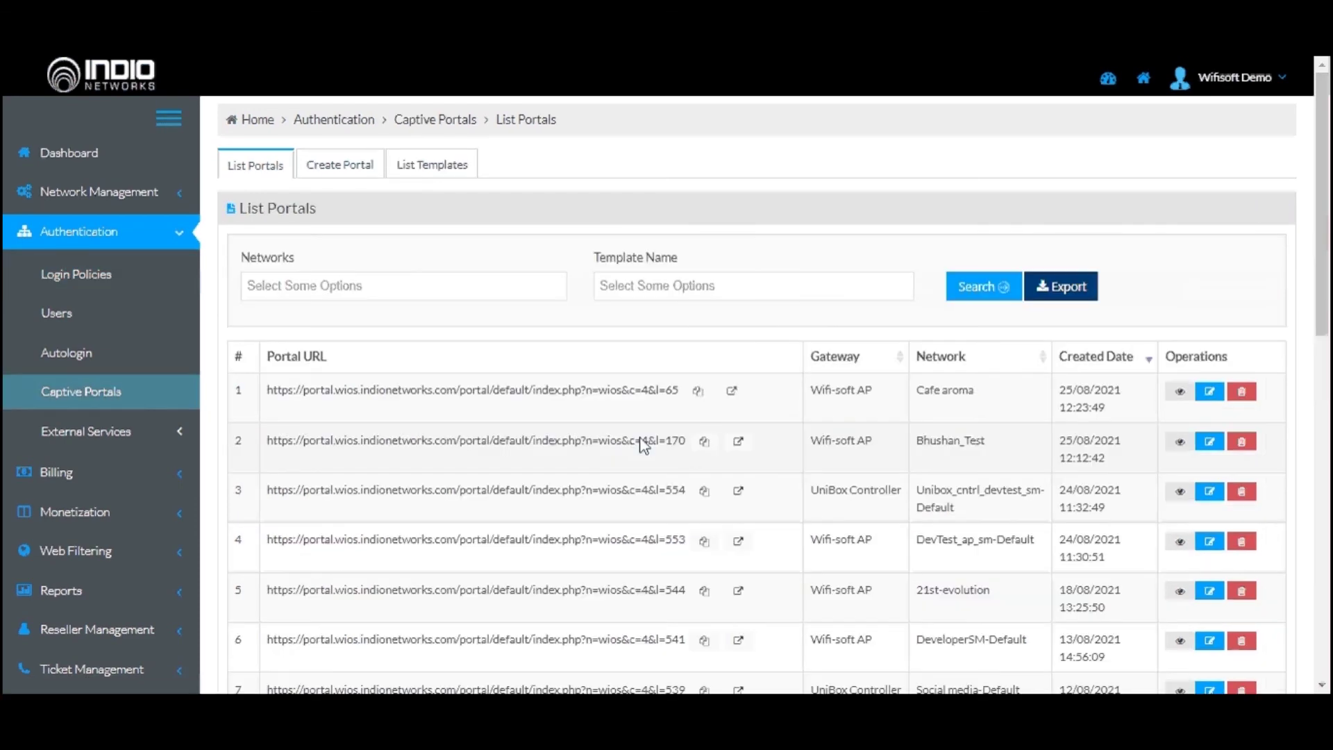
left_click(1209, 393)
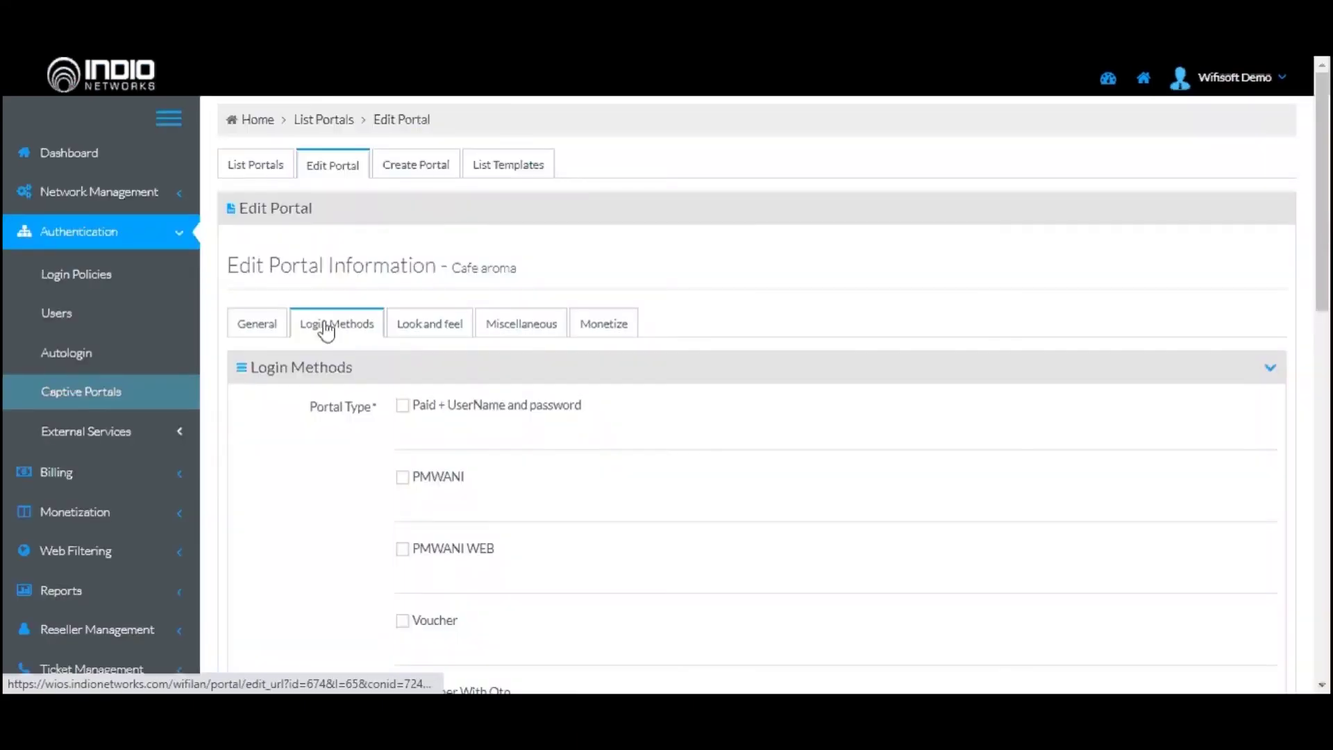
Assign the Testing-550 policy to the portal's Complimentary Free Access [Clickthrough] login method
scroll(994, 403, "down", 3)
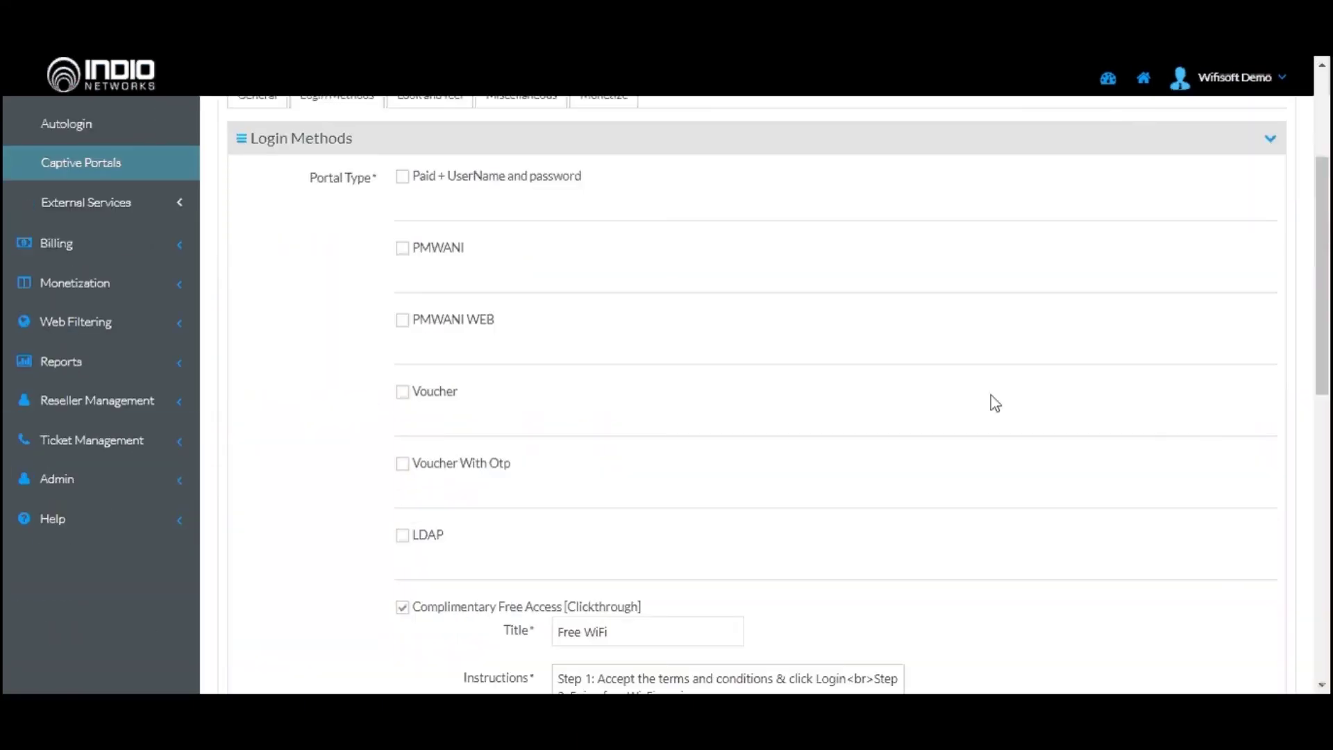
scroll(995, 403, "down", 1)
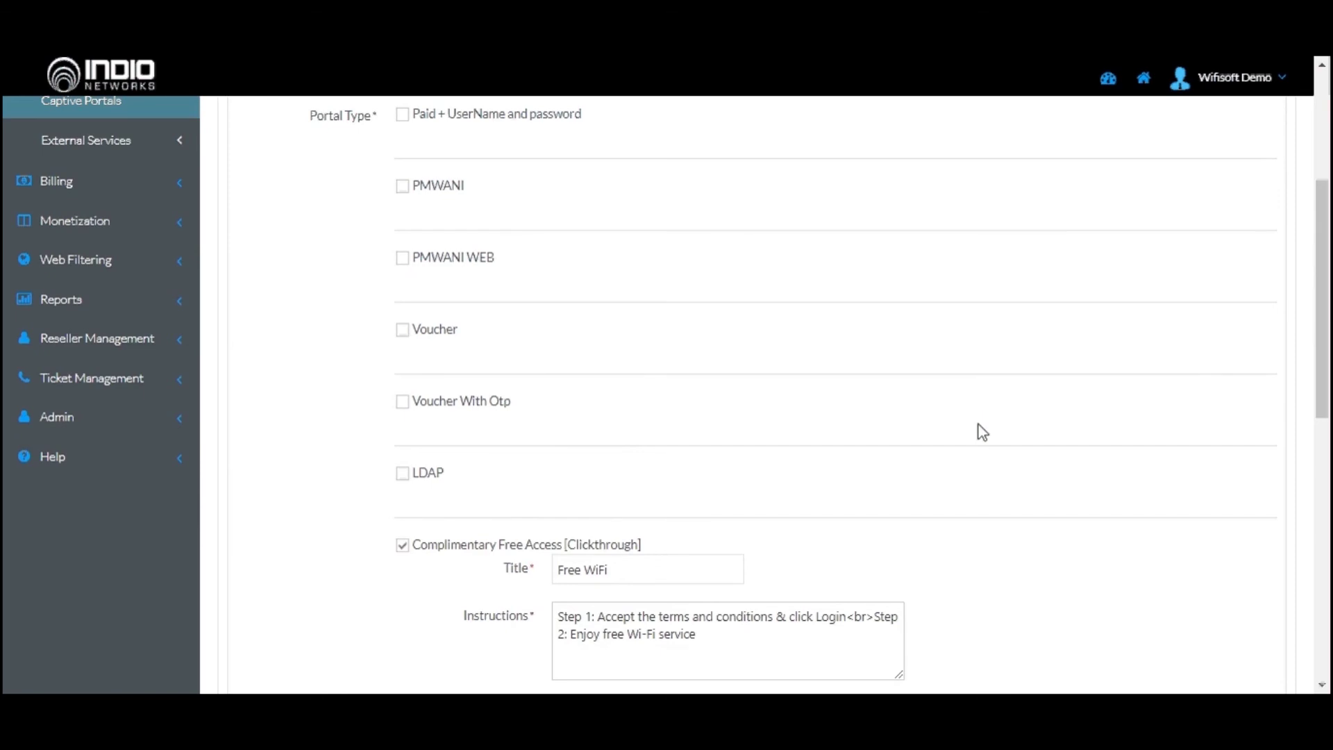
scroll(982, 432, "down", 3)
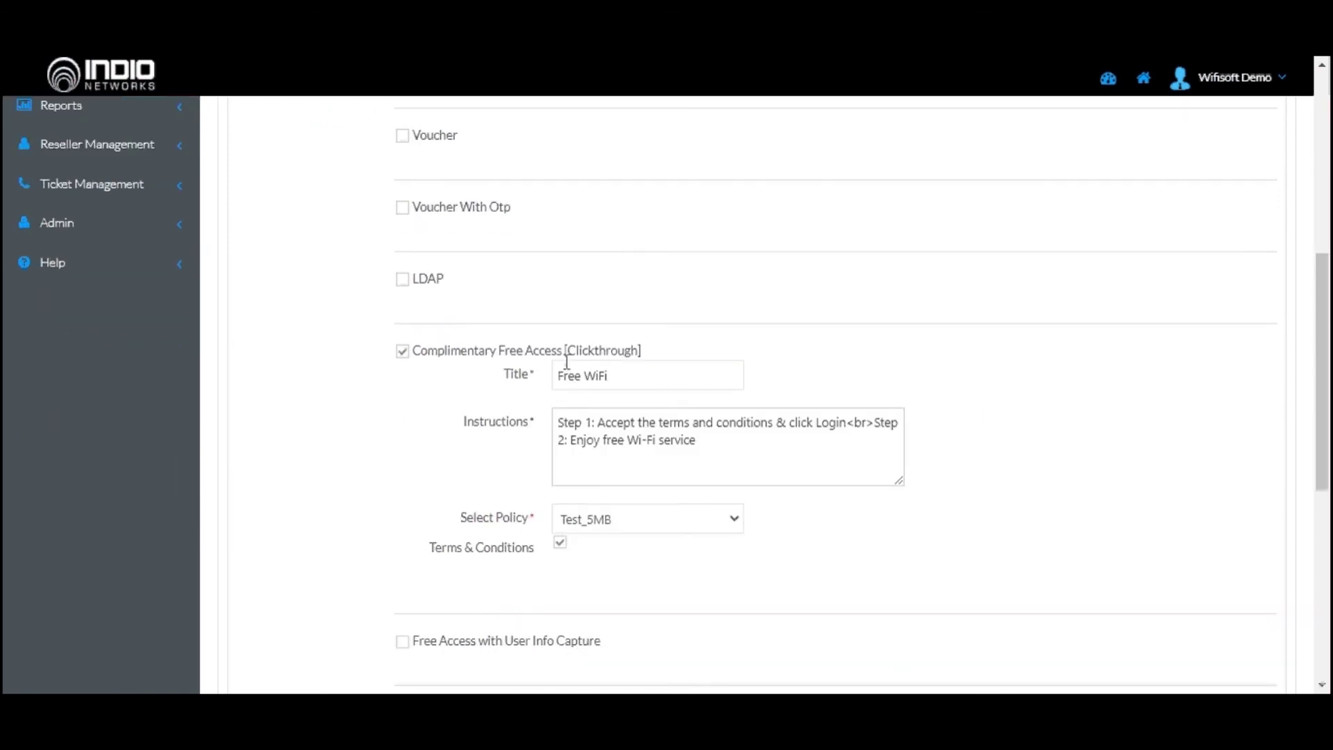
left_click_drag(460, 518, 530, 534)
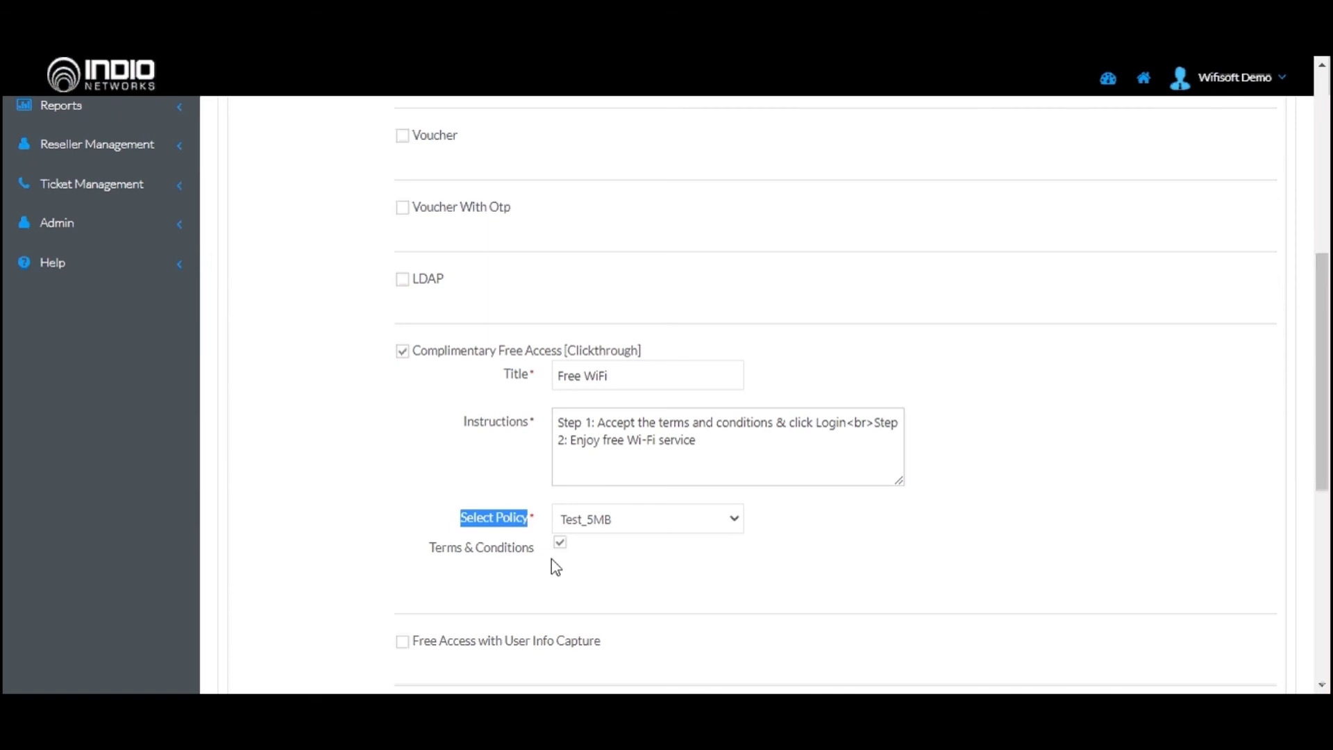
left_click(591, 519)
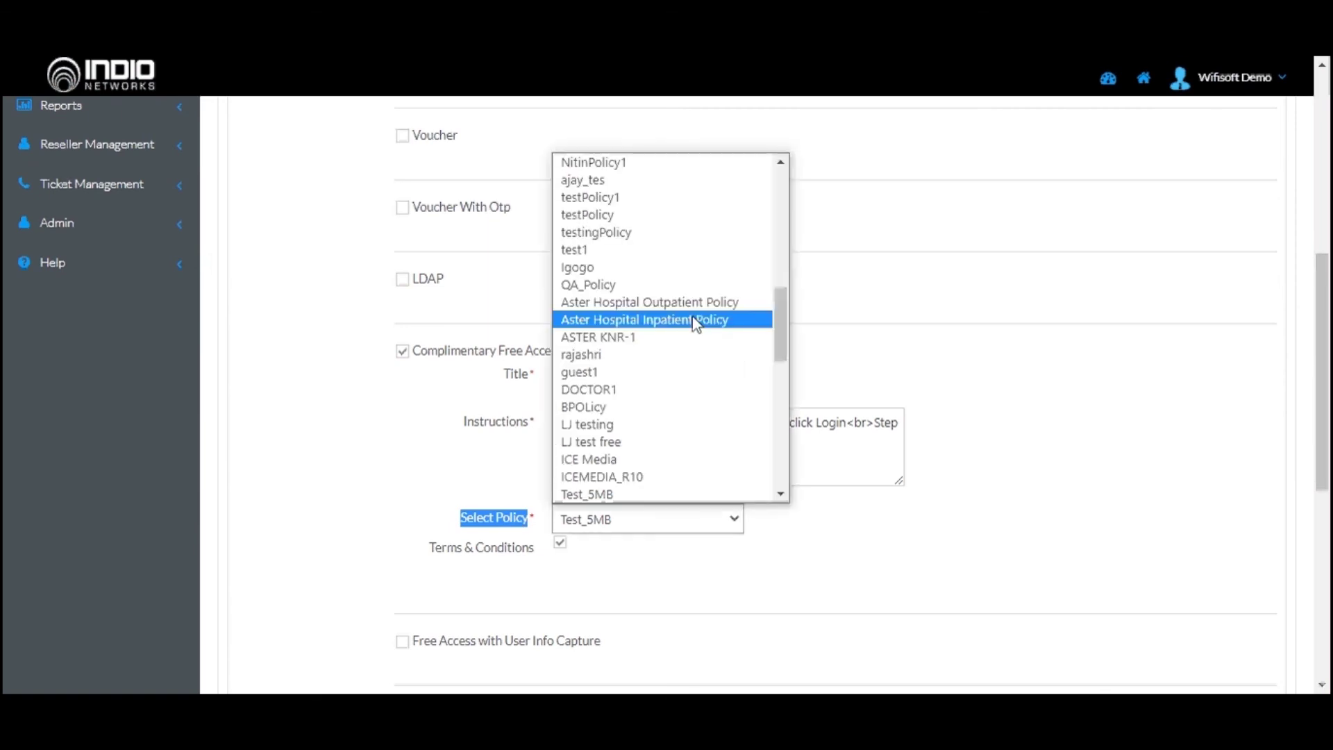
scroll(694, 478, "down", 10)
left_click(663, 459)
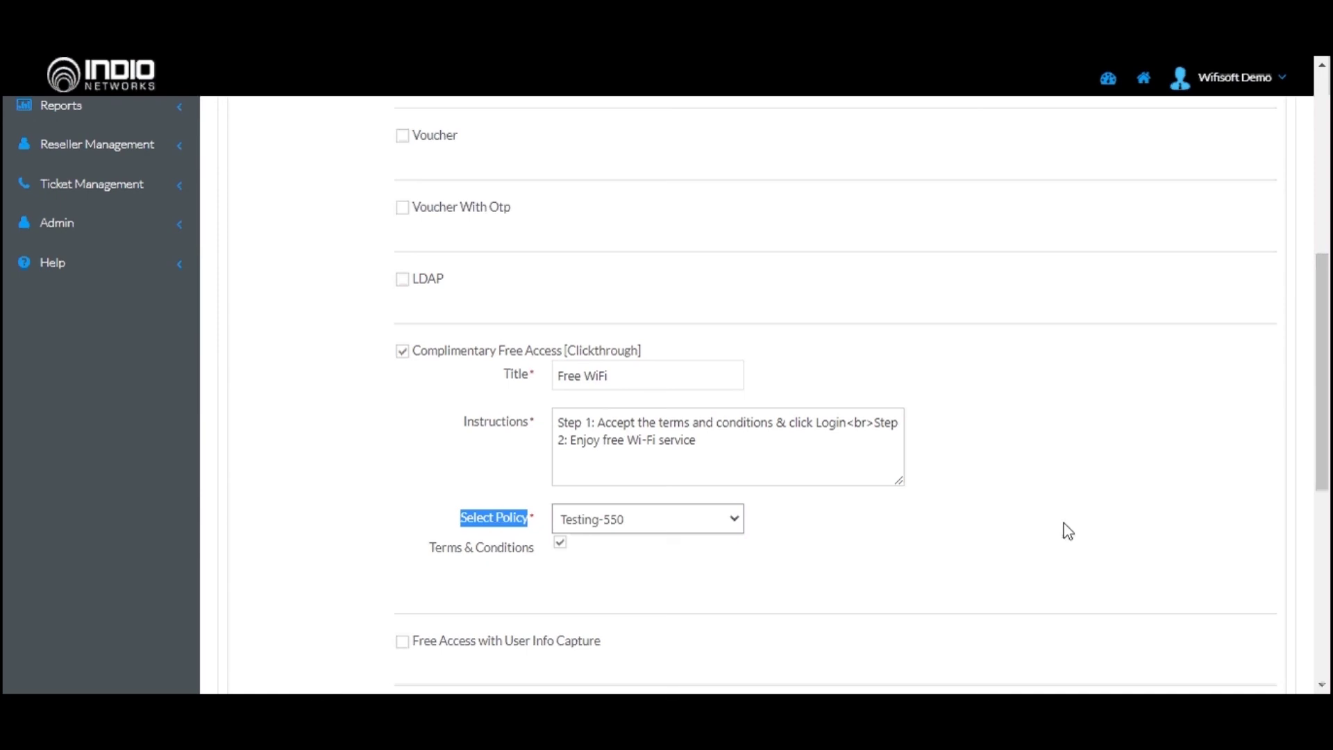
left_click(301, 579)
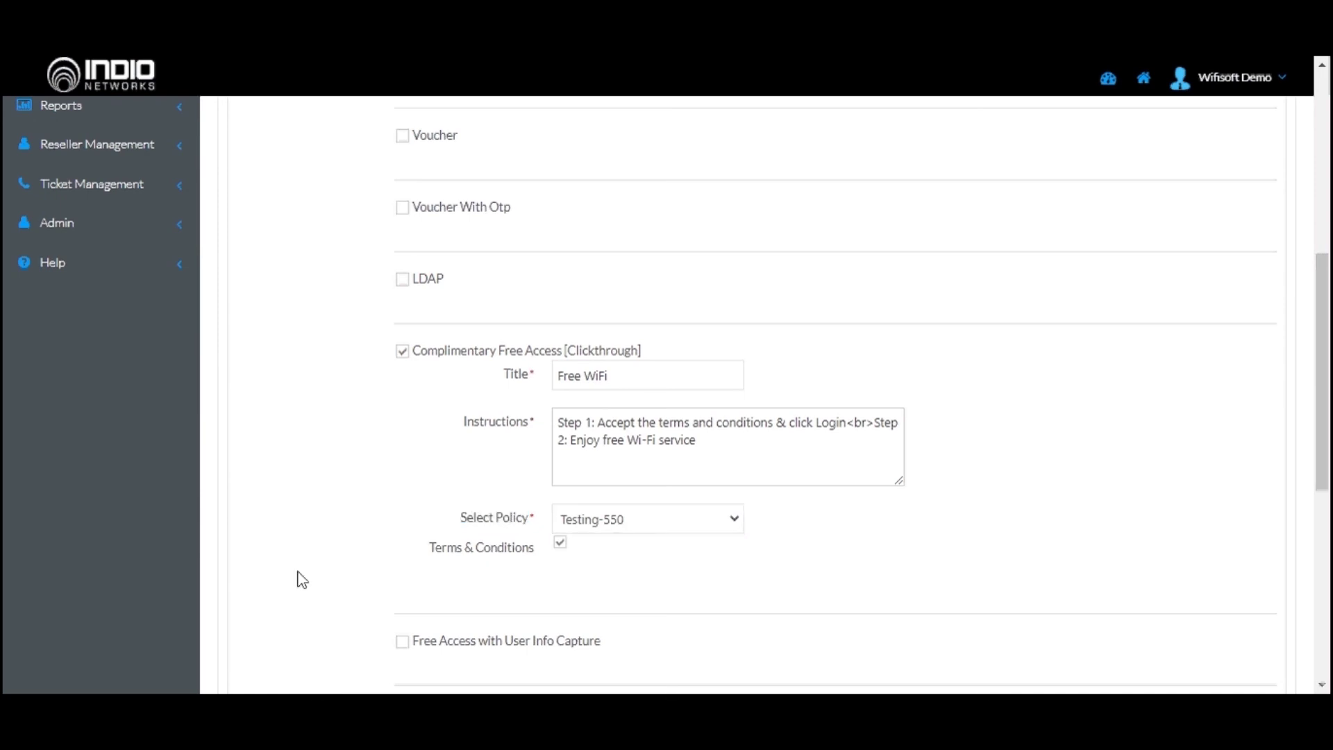
Enable the SMS login method for the portal and locate its policy setting
scroll(498, 207, "down", 3)
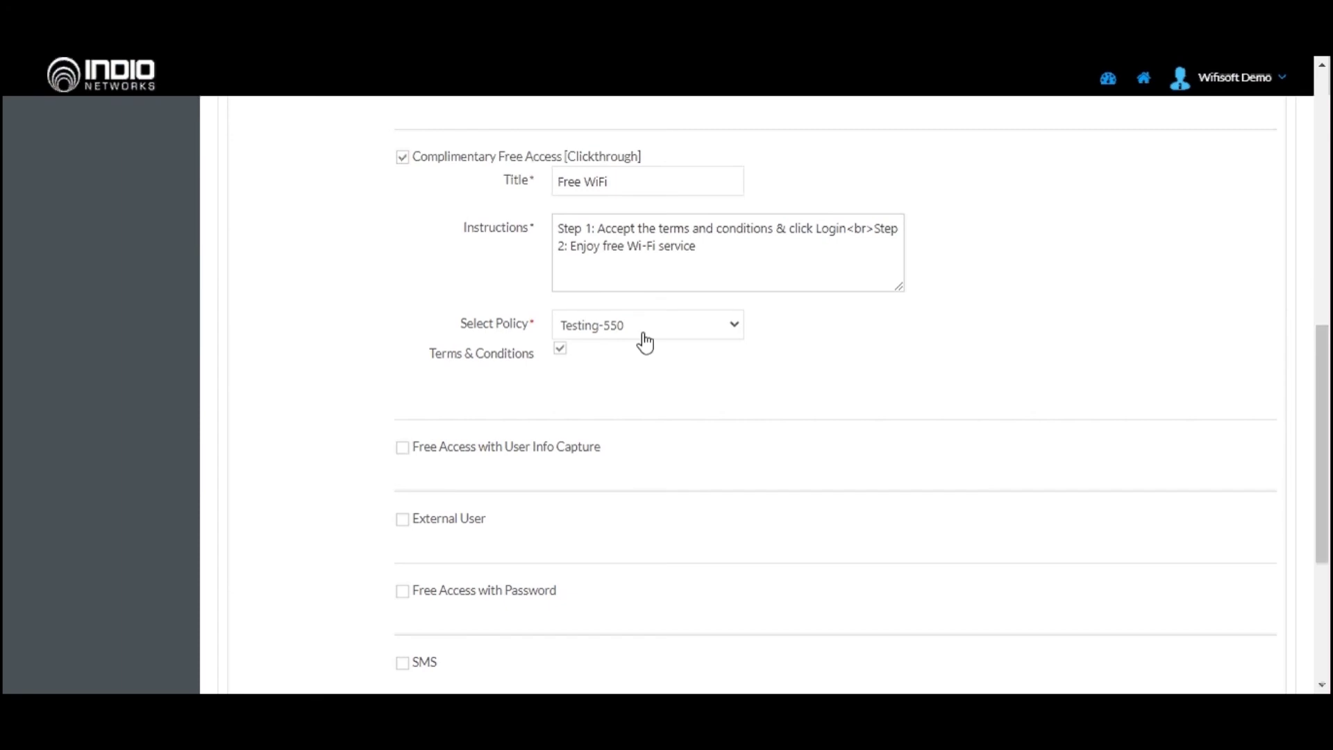
scroll(606, 516, "down", 2)
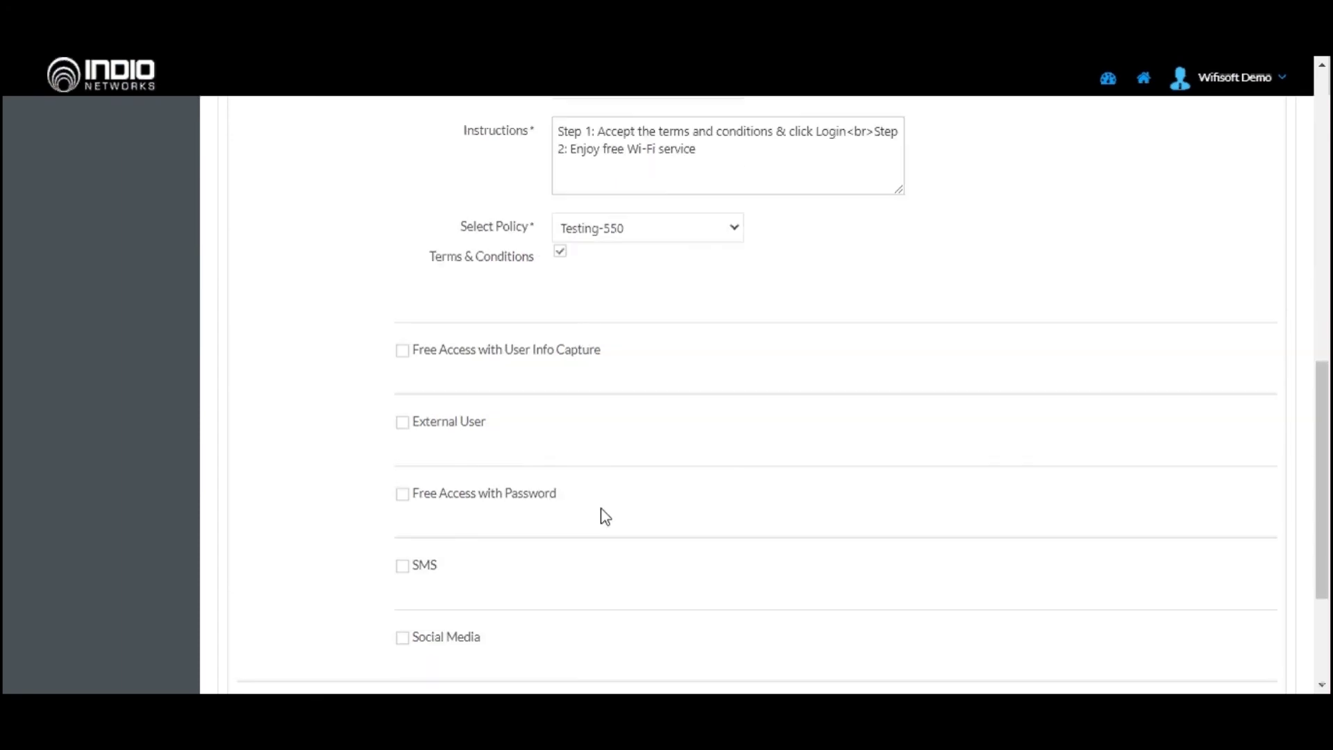
scroll(605, 516, "down", 2)
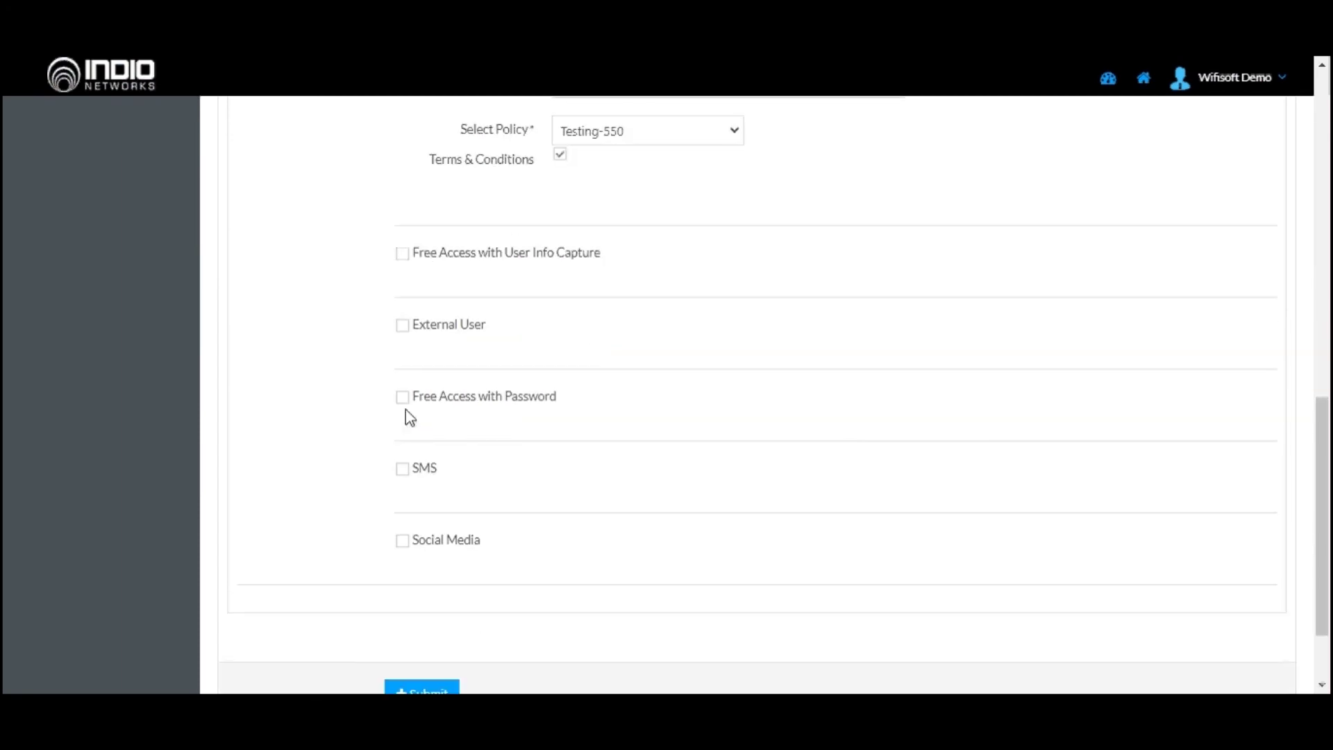
left_click(421, 480)
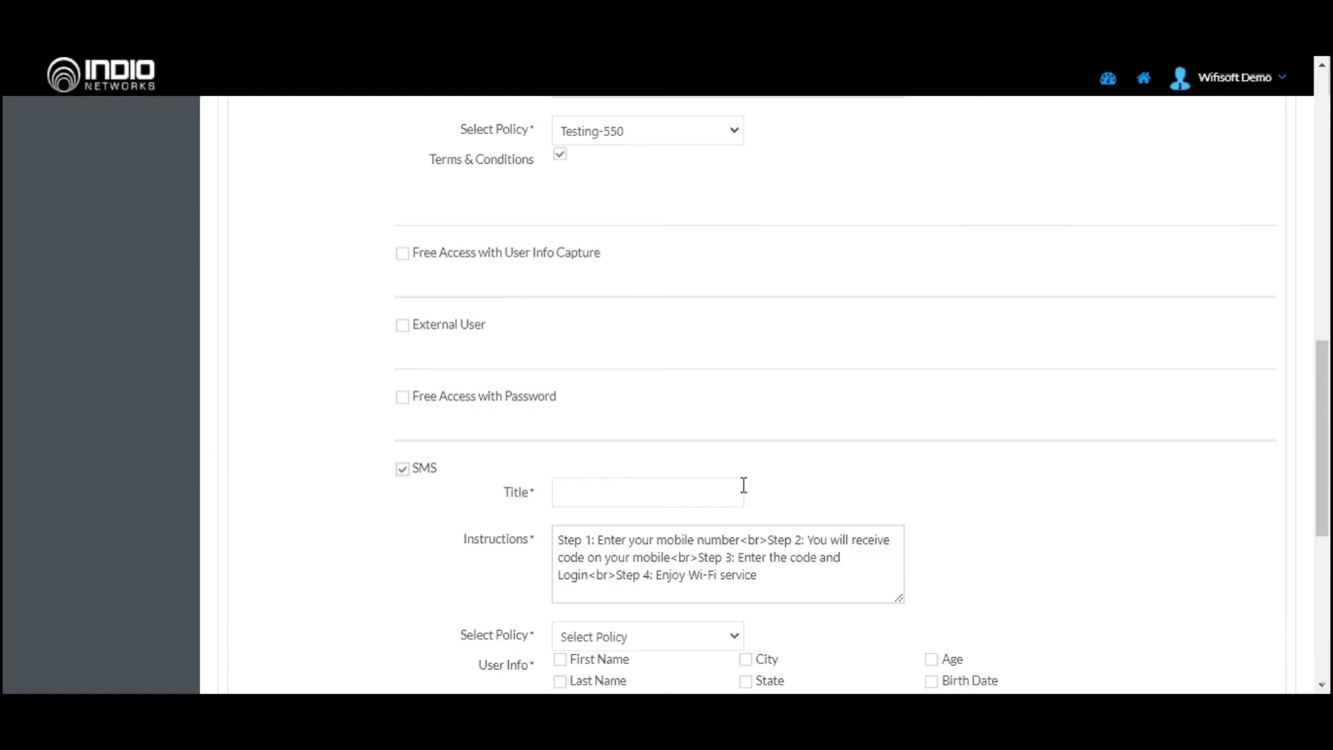
scroll(626, 485, "down", 3)
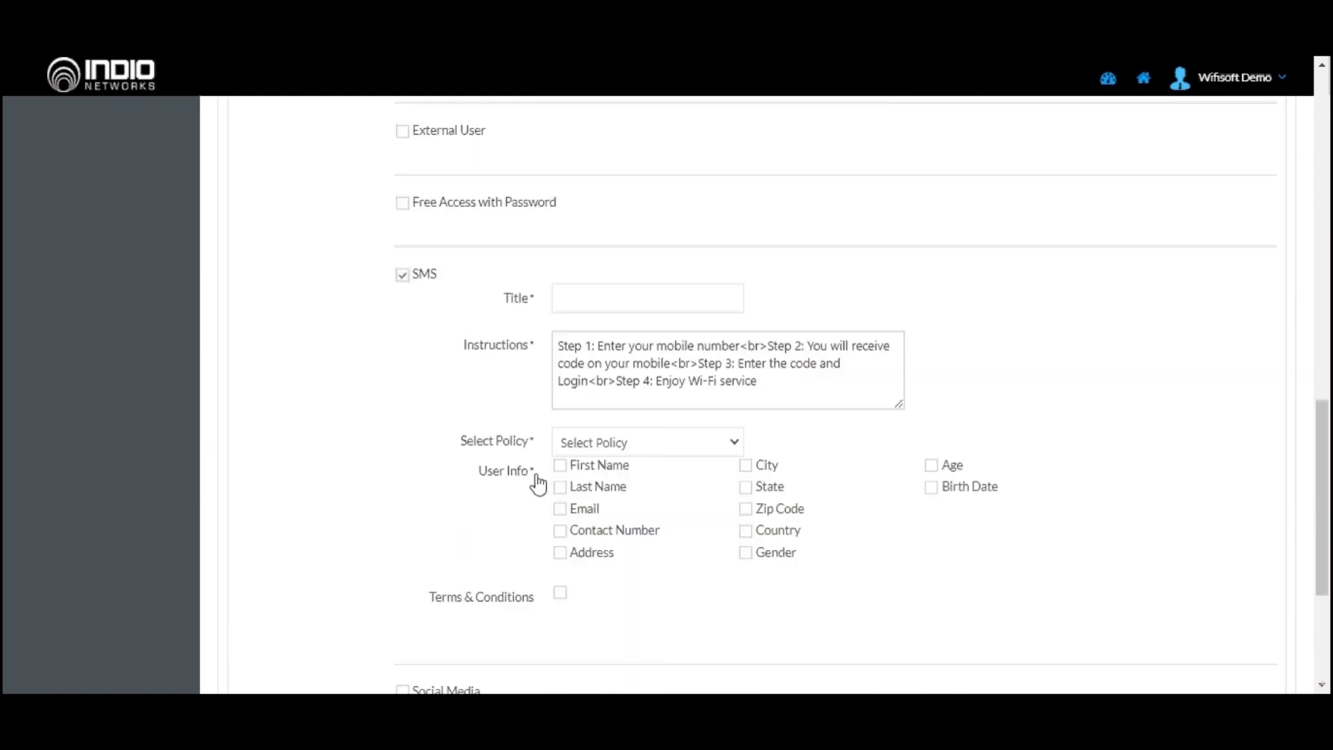
triple_click(528, 445)
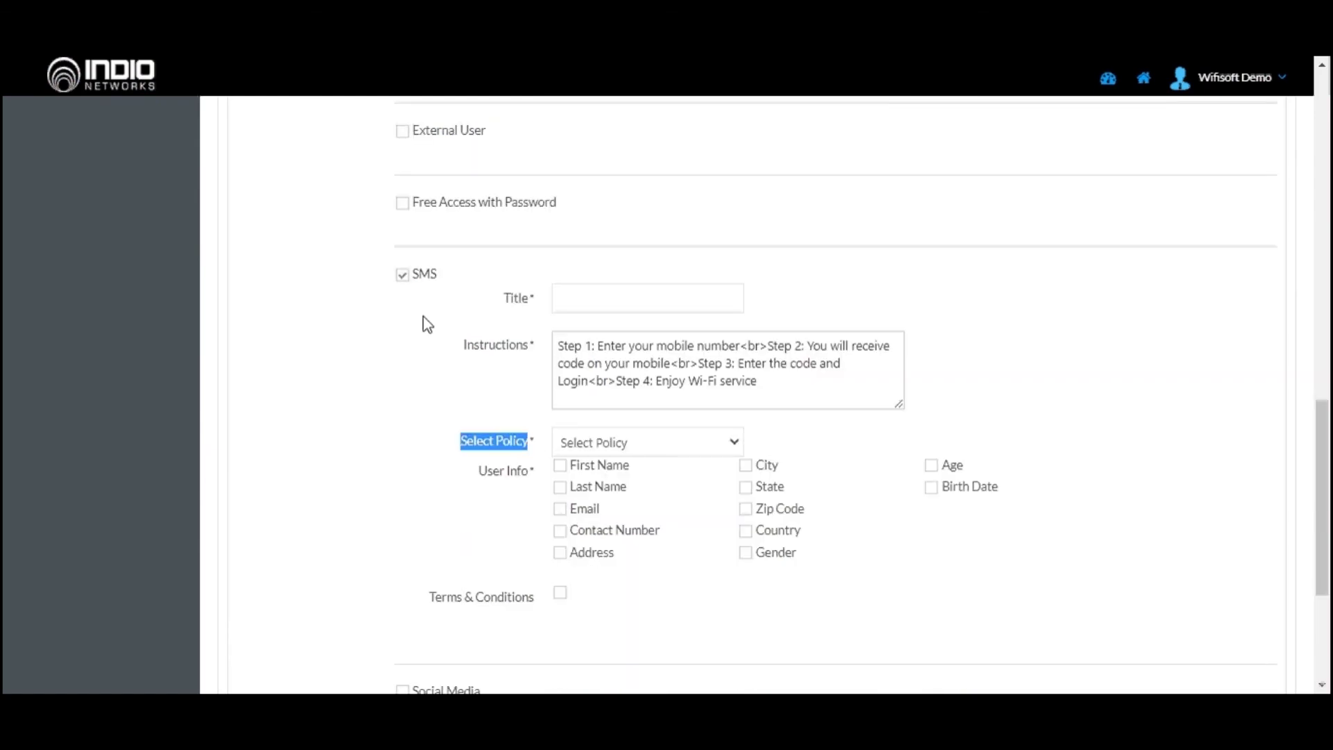